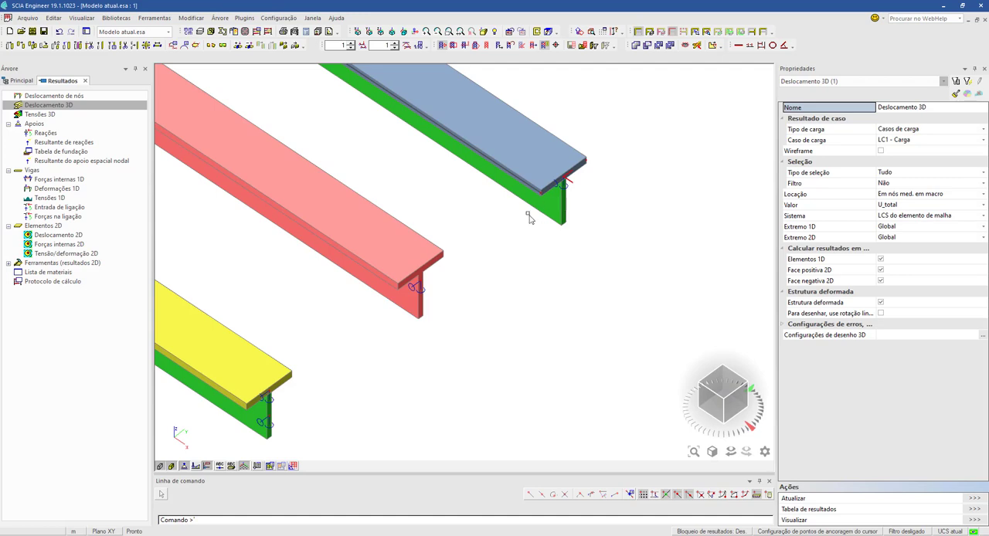
- Toggle the model between rendered and wireframe display to examine the end supports and linked members of the yellow-and-green beam
{"action": "scroll", "coordinate": [456, 281], "scroll_direction": "down", "scroll_amount": 5}
{"action": "scroll", "coordinate": [560, 322], "scroll_direction": "up", "scroll_amount": 3}
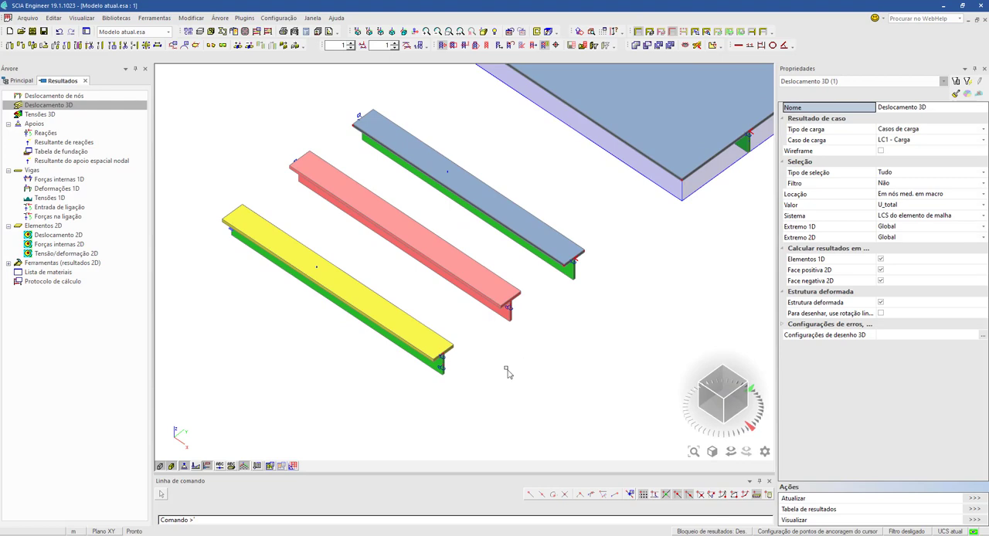
{"action": "scroll", "coordinate": [423, 389], "scroll_direction": "up", "scroll_amount": 3}
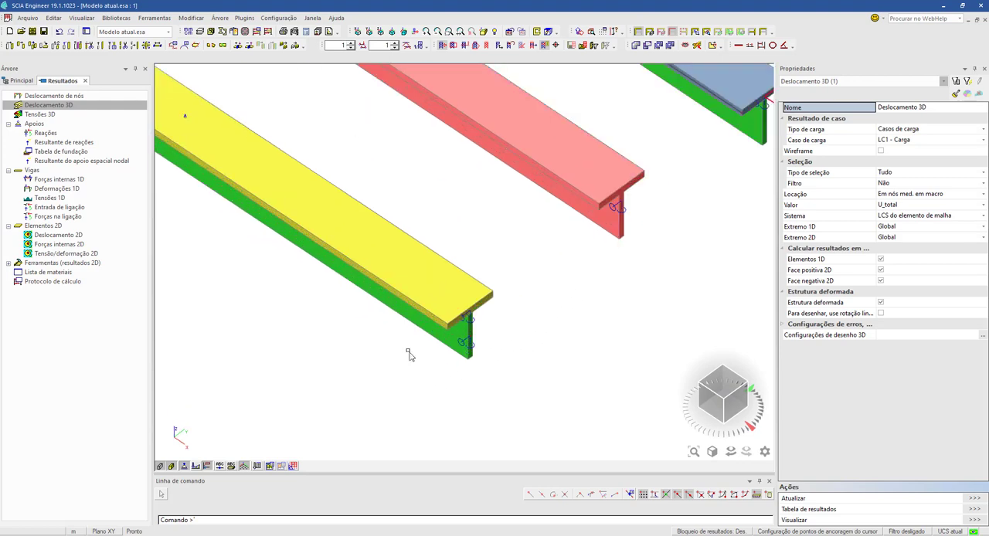
{"action": "scroll", "coordinate": [398, 345], "scroll_direction": "down", "scroll_amount": 3}
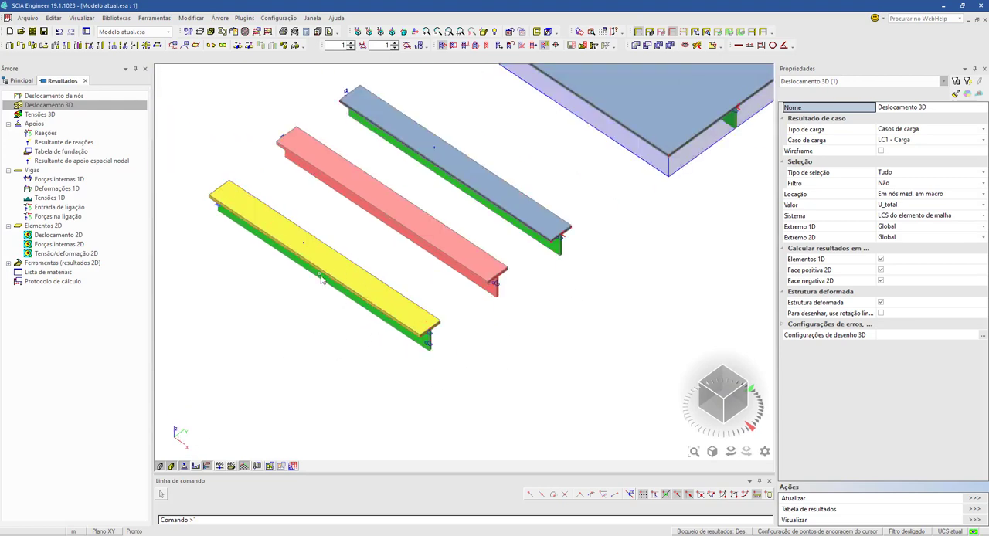
{"action": "left_click", "coordinate": [172, 466]}
{"action": "left_click", "coordinate": [160, 466]}
{"action": "scroll", "coordinate": [438, 352], "scroll_direction": "up", "scroll_amount": 2}
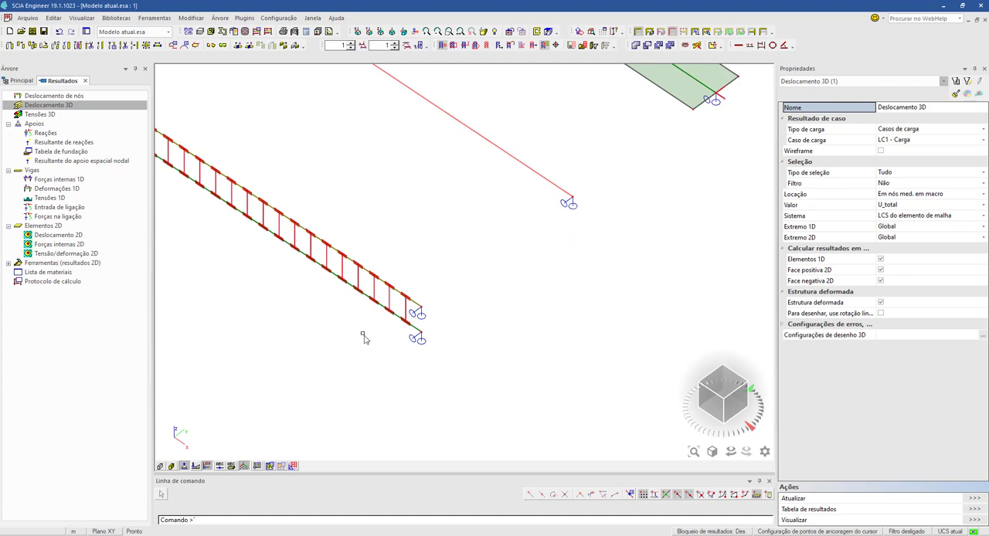
{"action": "scroll", "coordinate": [365, 337], "scroll_direction": "down", "scroll_amount": 3}
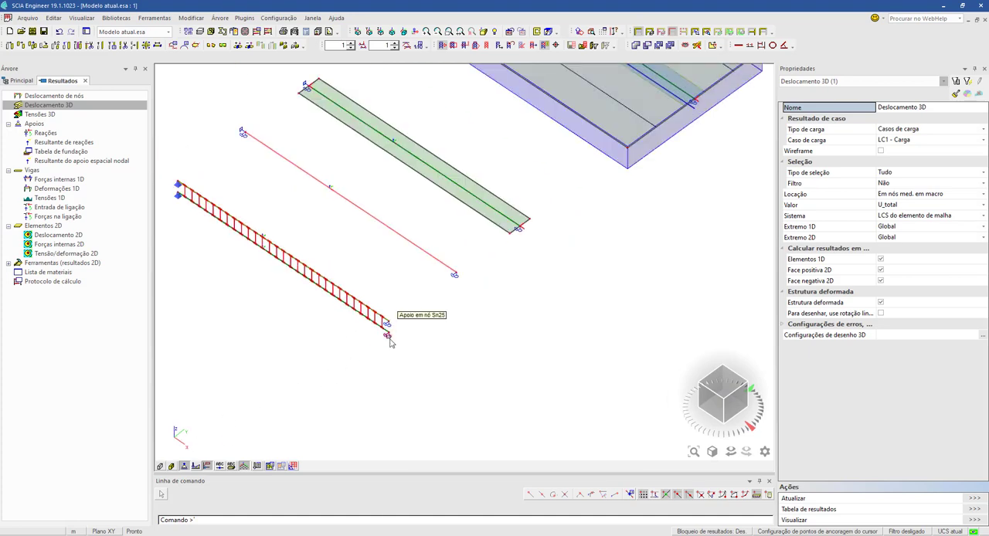
{"action": "scroll", "coordinate": [386, 329], "scroll_direction": "up", "scroll_amount": 3}
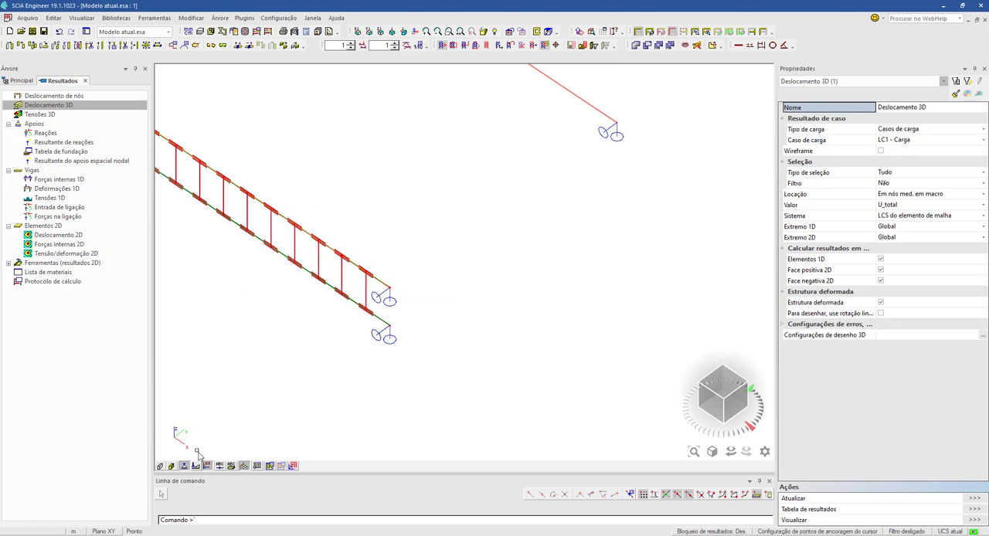
{"action": "left_click", "coordinate": [161, 468]}
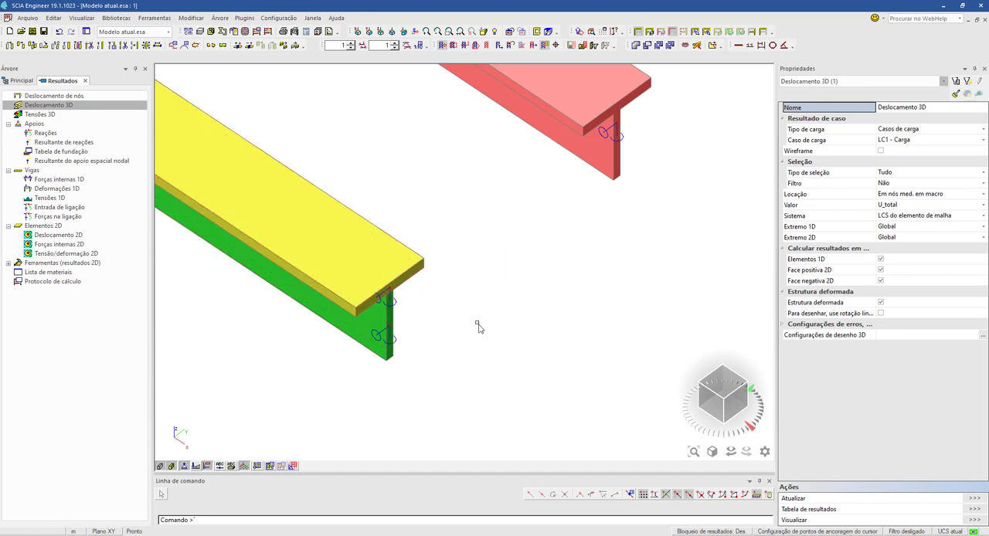
{"action": "scroll", "coordinate": [239, 328], "scroll_direction": "down", "scroll_amount": 5}
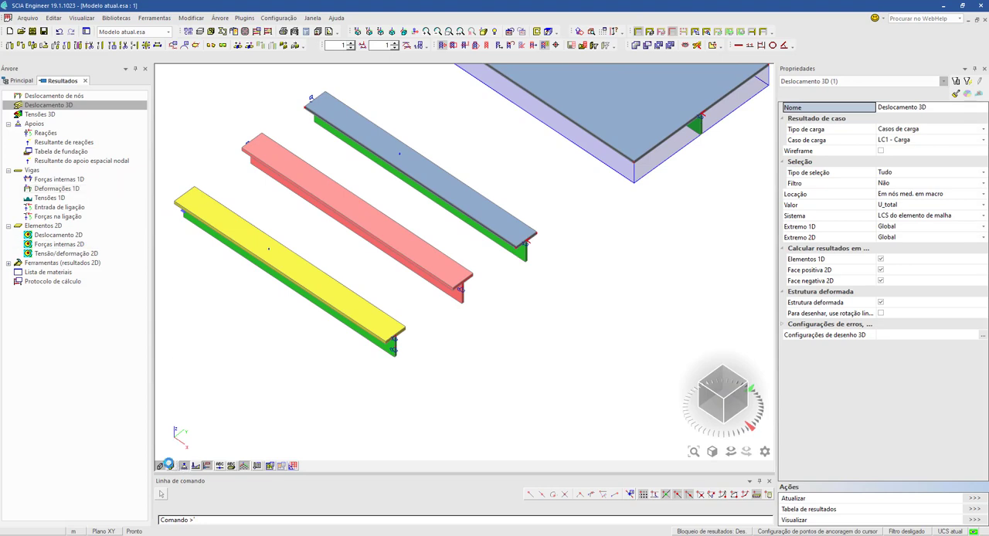
- Switch the model to wireframe display and show the 1D internal forces N for load case LC1
{"action": "left_click", "coordinate": [171, 466]}
{"action": "left_click", "coordinate": [161, 467]}
{"action": "left_click", "coordinate": [82, 179]}
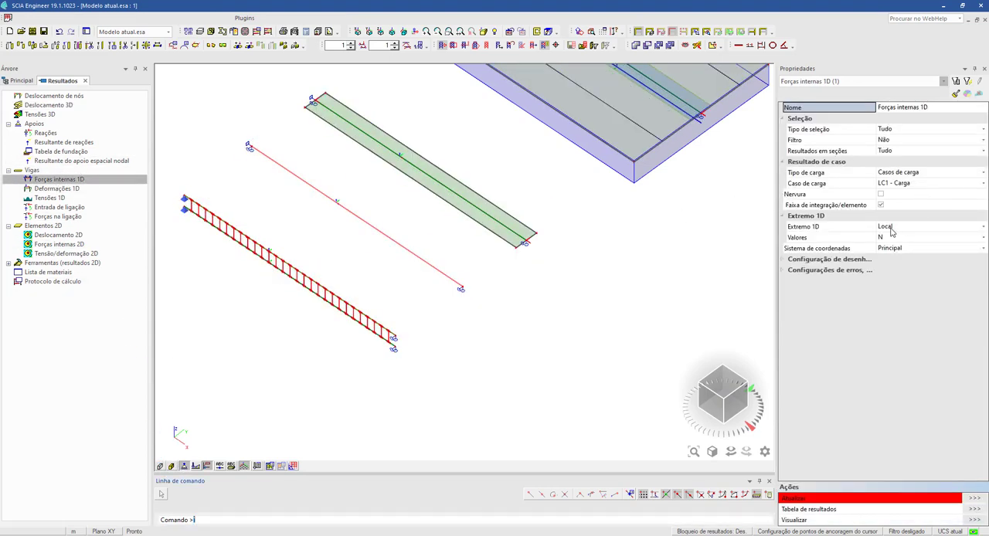
{"action": "left_click", "coordinate": [974, 499]}
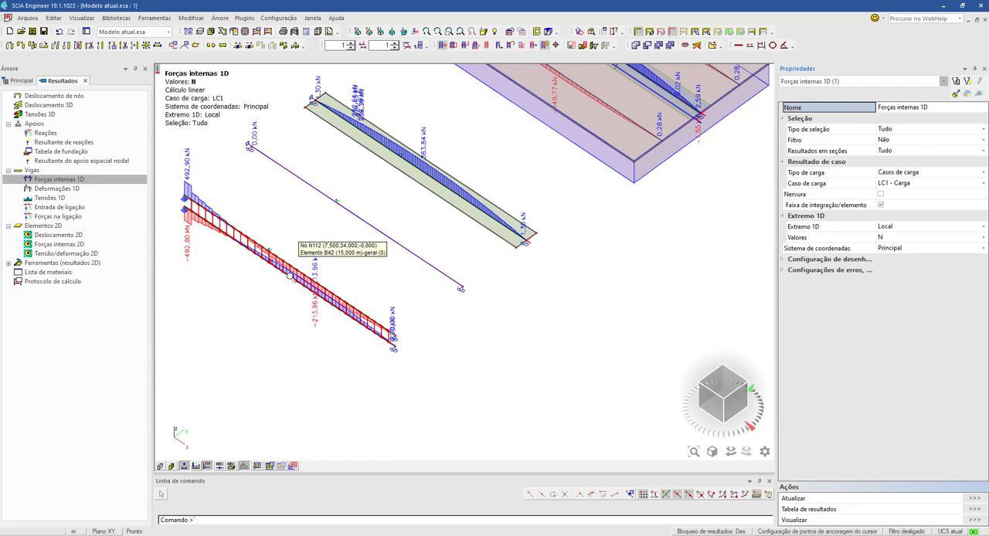
- Examine the axial force N diagrams along both chords of the ladder-like linked beam, from the fixed supports to the far end
{"action": "scroll", "coordinate": [291, 285], "scroll_direction": "up", "scroll_amount": 5}
{"action": "middle_click_drag", "start_coordinate": [292, 286], "coordinate": [540, 153]}
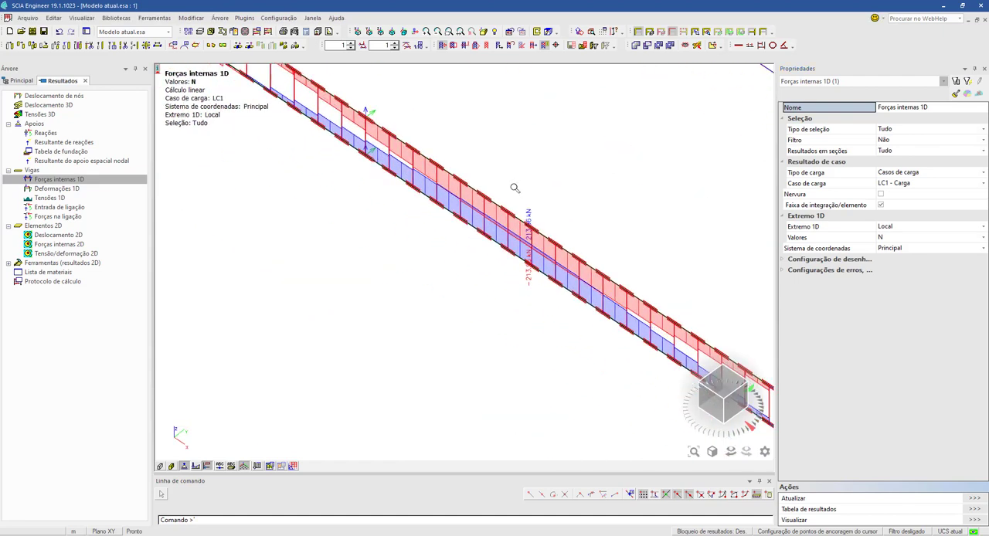
{"action": "scroll", "coordinate": [564, 193], "scroll_direction": "down", "scroll_amount": 5}
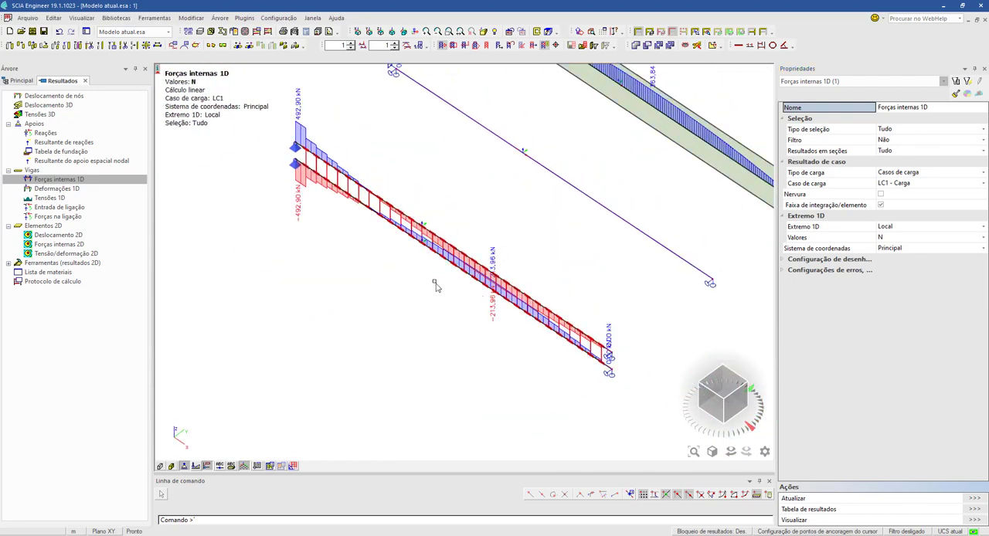
{"action": "scroll", "coordinate": [305, 199], "scroll_direction": "up", "scroll_amount": 3}
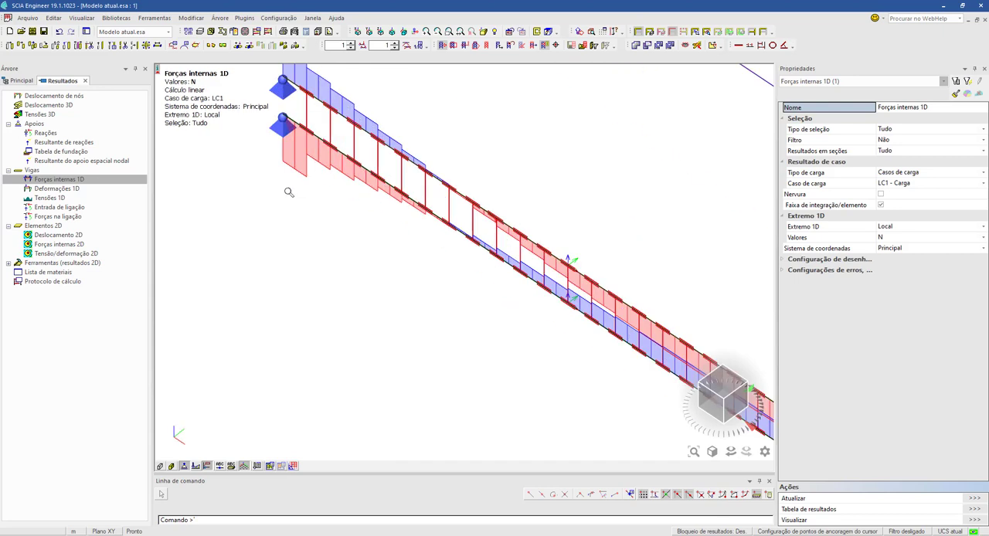
{"action": "middle_click_drag", "start_coordinate": [332, 221], "coordinate": [304, 242]}
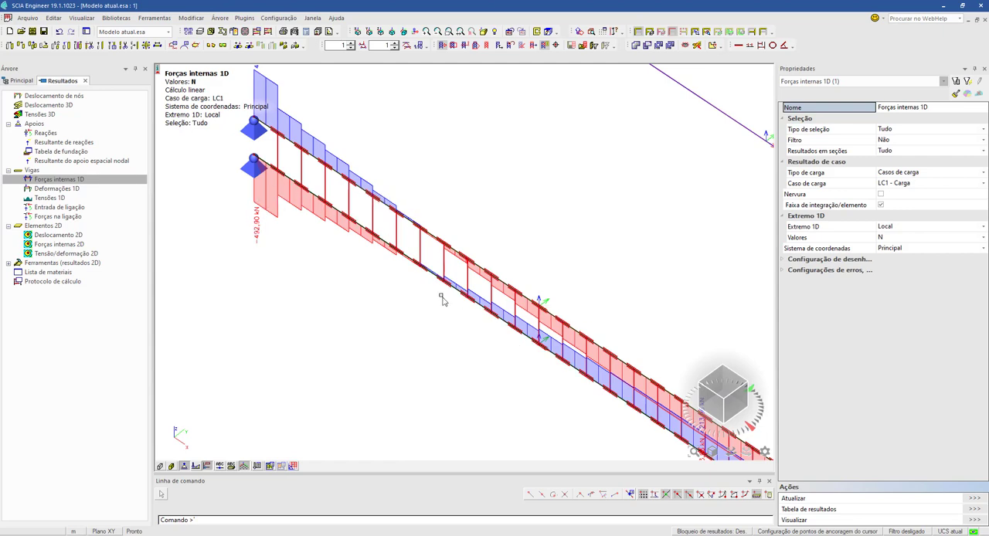
{"action": "middle_click_drag", "start_coordinate": [443, 301], "coordinate": [438, 221]}
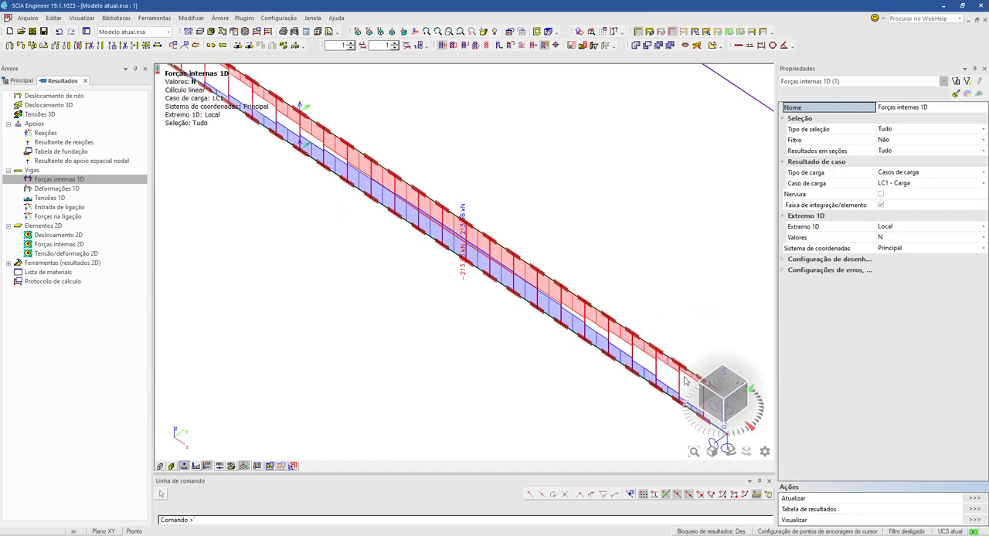
{"action": "scroll", "coordinate": [354, 241], "scroll_direction": "down", "scroll_amount": 2}
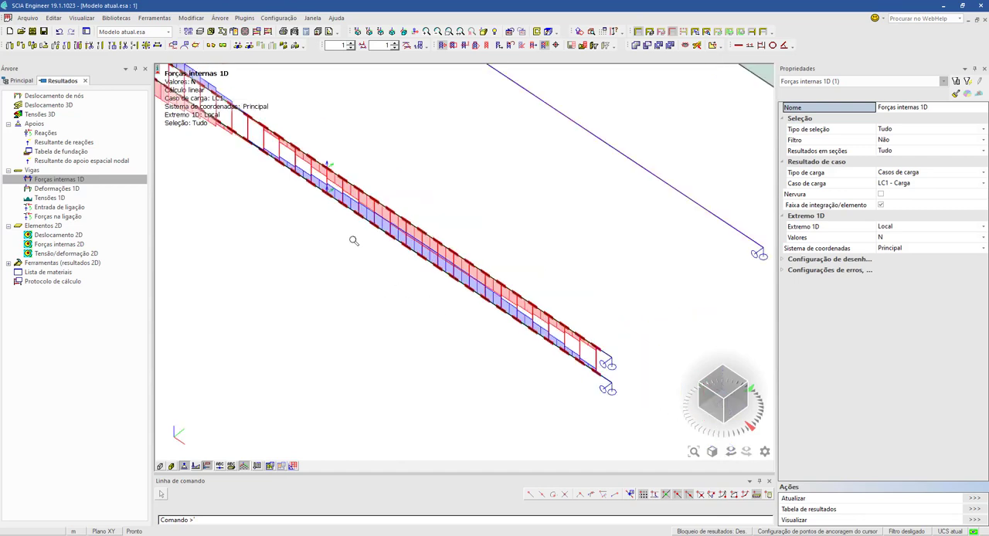
{"action": "scroll", "coordinate": [417, 359], "scroll_direction": "up", "scroll_amount": 2}
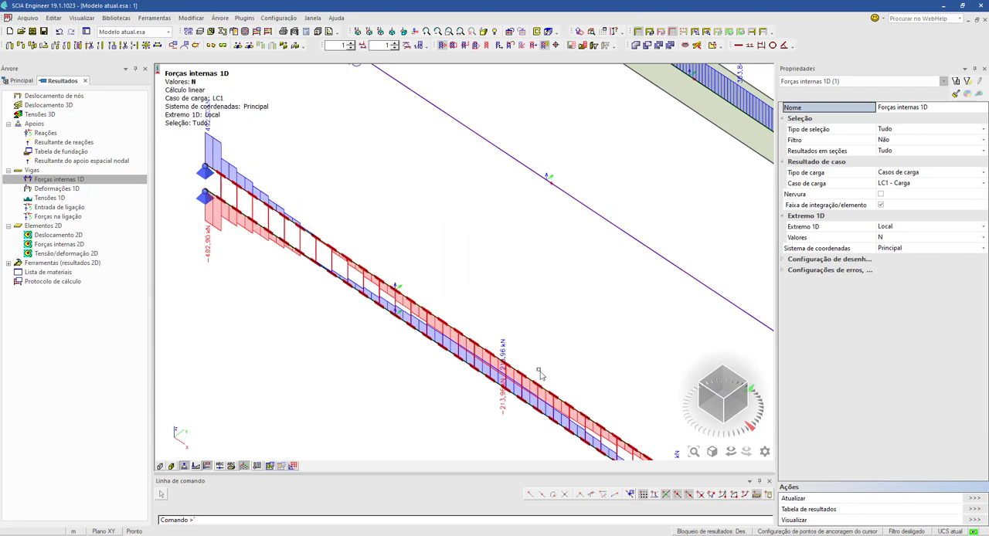
{"action": "middle_click_drag", "start_coordinate": [433, 384], "coordinate": [315, 319]}
{"action": "middle_click_drag", "start_coordinate": [381, 313], "coordinate": [424, 335]}
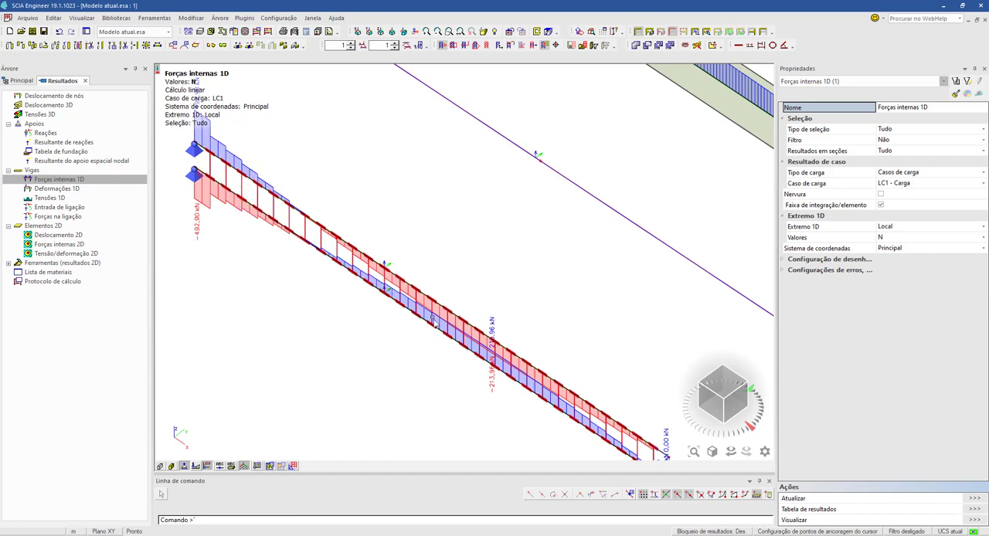
{"action": "middle_click_drag", "start_coordinate": [421, 339], "coordinate": [309, 379]}
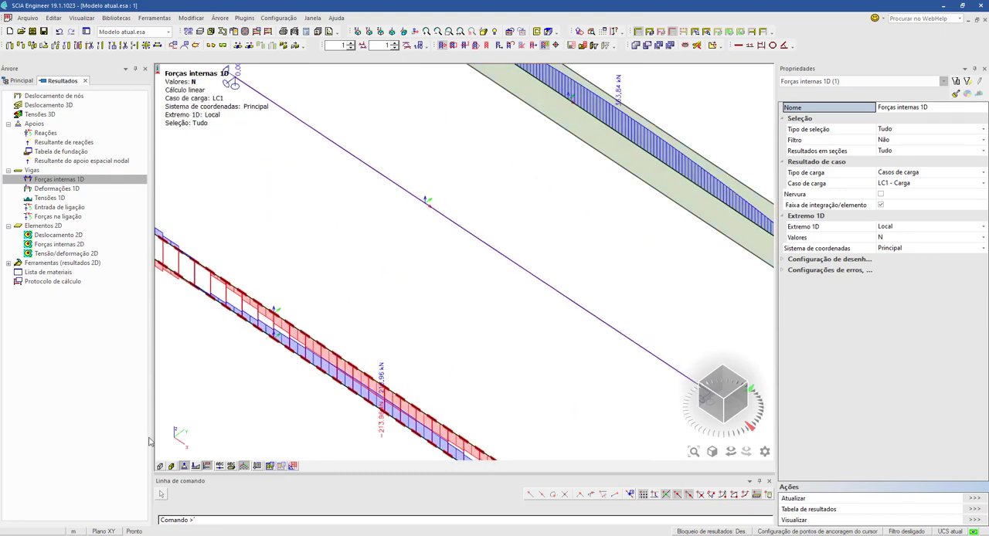
- Turn on rendered surfaces and volumes and compare the yellow-and-green, red and blue-and-green T beams
{"action": "left_click", "coordinate": [171, 466]}
{"action": "left_click", "coordinate": [160, 466]}
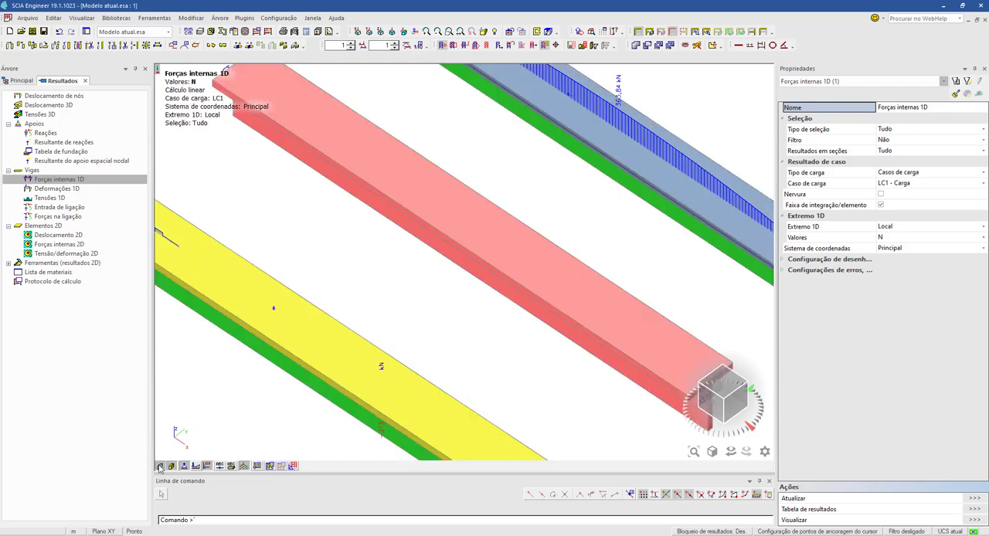
{"action": "middle_click_drag", "start_coordinate": [369, 314], "coordinate": [422, 204]}
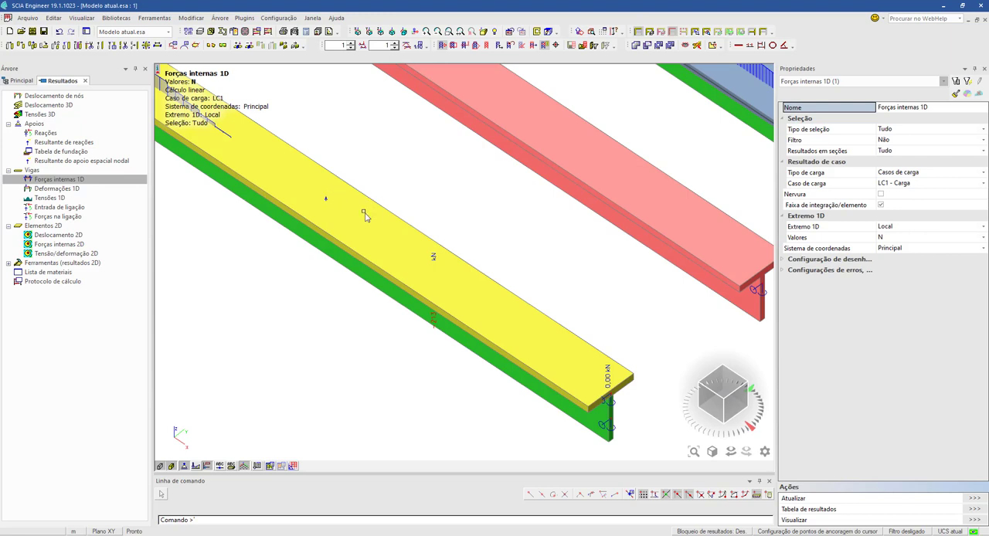
{"action": "middle_click_drag", "start_coordinate": [357, 213], "coordinate": [311, 299]}
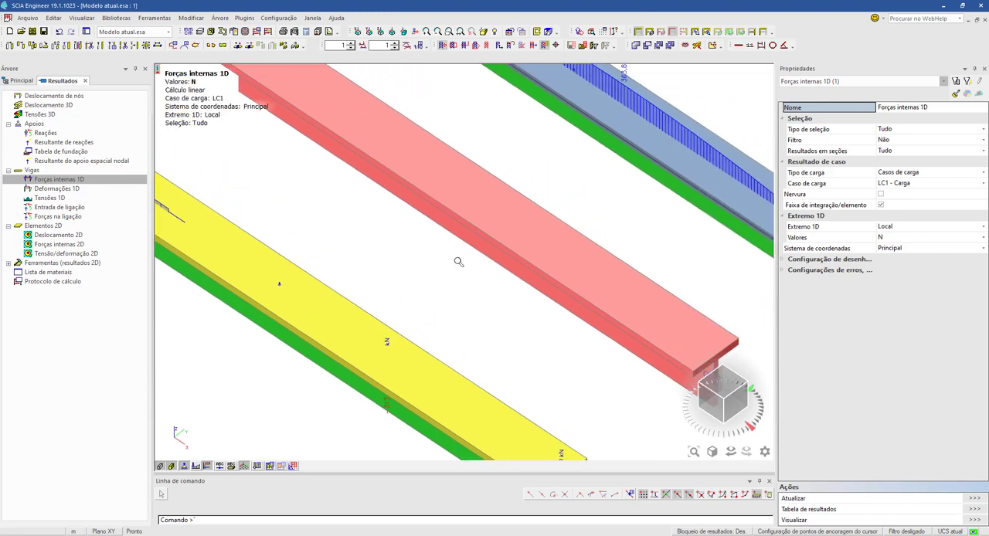
{"action": "scroll", "coordinate": [456, 261], "scroll_direction": "down", "scroll_amount": 5}
{"action": "scroll", "coordinate": [429, 305], "scroll_direction": "up", "scroll_amount": 3}
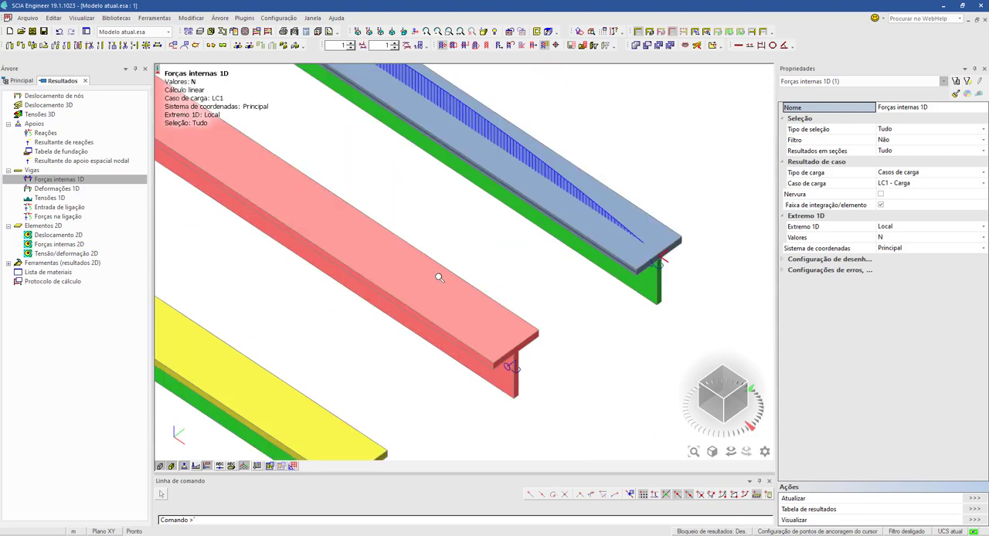
- Inspect the cross-section definition of the red T beam in the middle, leaving it unchanged, and clear the selection
{"action": "left_click", "coordinate": [438, 274]}
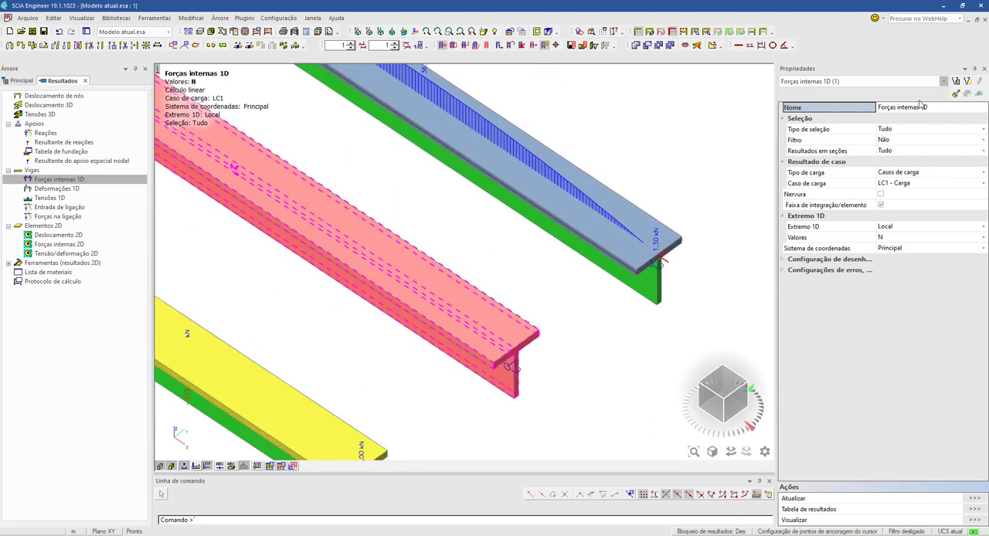
{"action": "left_click", "coordinate": [873, 82]}
{"action": "left_click", "coordinate": [819, 91]}
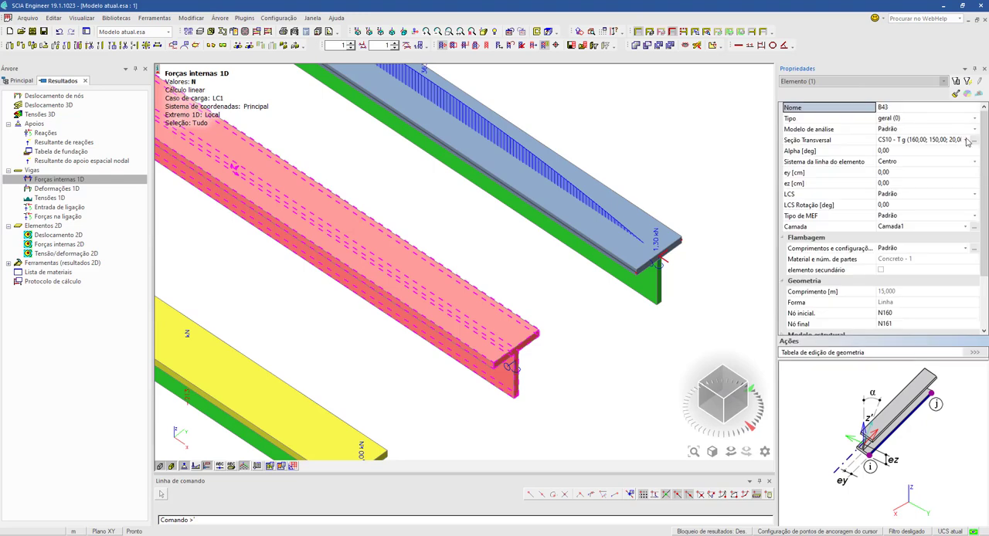
{"action": "left_click", "coordinate": [974, 141]}
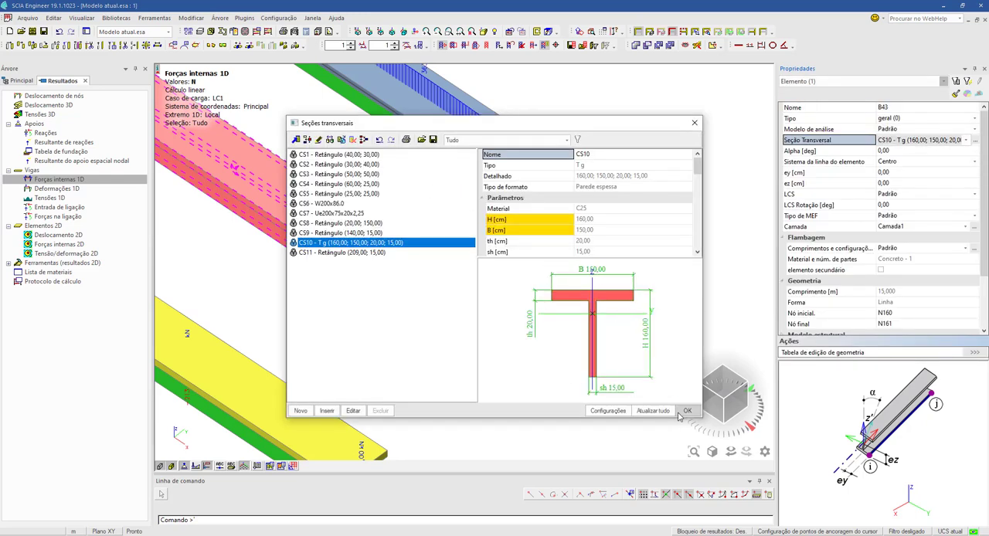
{"action": "left_click", "coordinate": [694, 123]}
{"action": "key", "text": "Escape"}
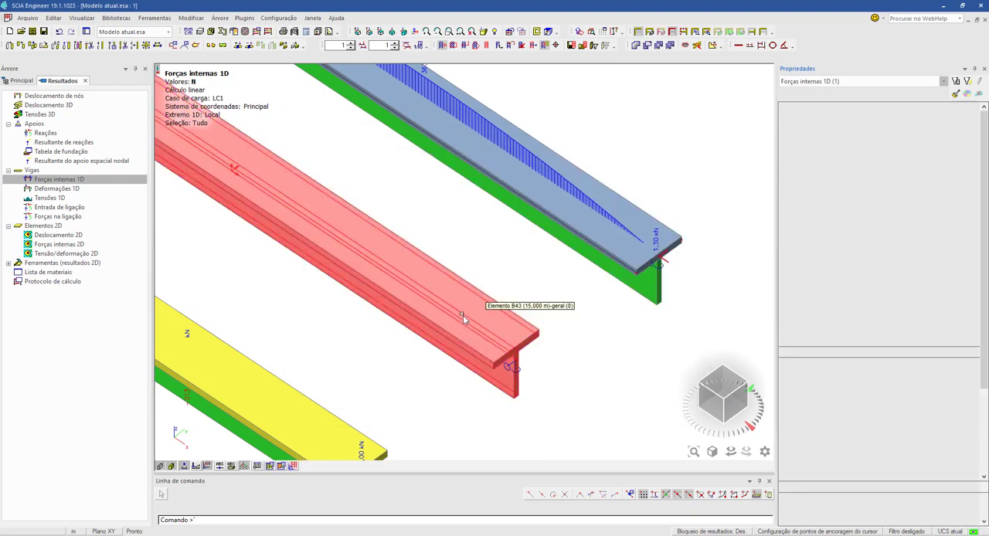
- Return to wireframe display and view the N diagrams of the three separate beams together
{"action": "middle_click_drag", "start_coordinate": [279, 281], "coordinate": [386, 285]}
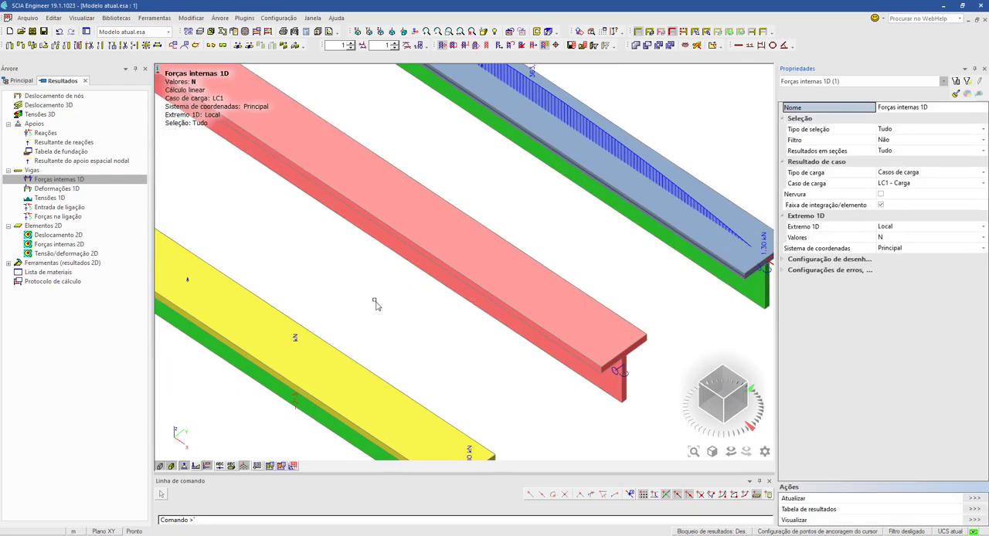
{"action": "left_click_drag", "start_coordinate": [374, 300], "coordinate": [299, 158]}
{"action": "left_click", "coordinate": [183, 466]}
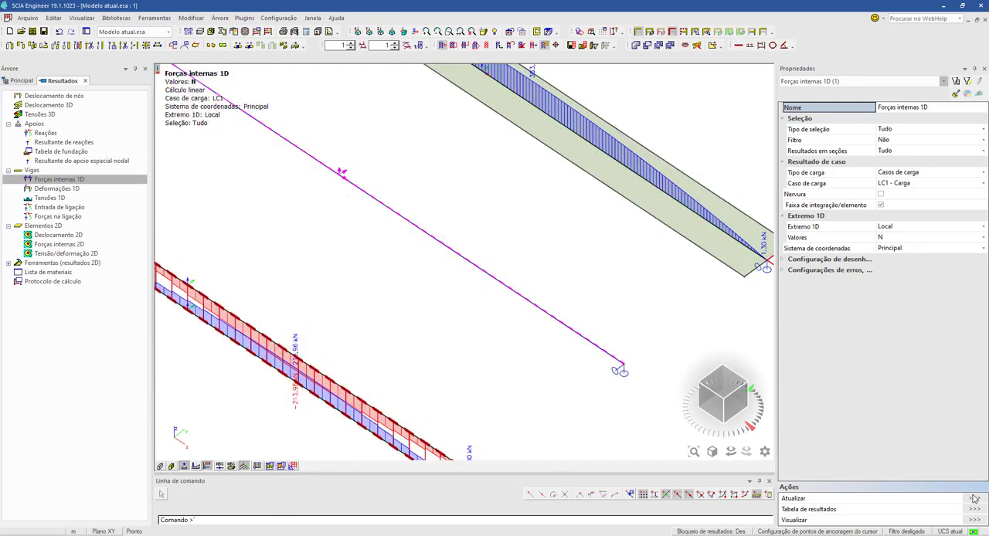
{"action": "scroll", "coordinate": [344, 280], "scroll_direction": "down", "scroll_amount": 3}
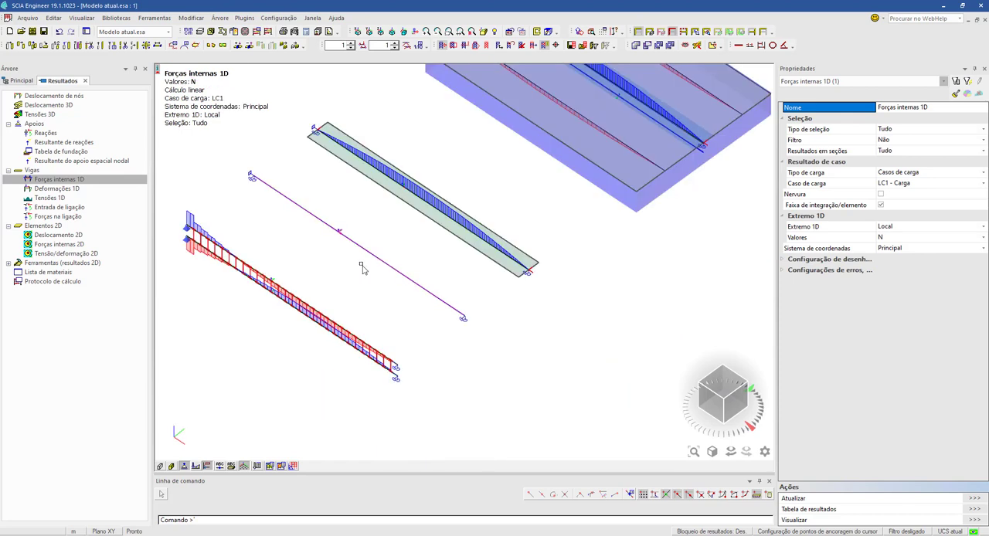
{"action": "middle_click_drag", "start_coordinate": [424, 297], "coordinate": [436, 308]}
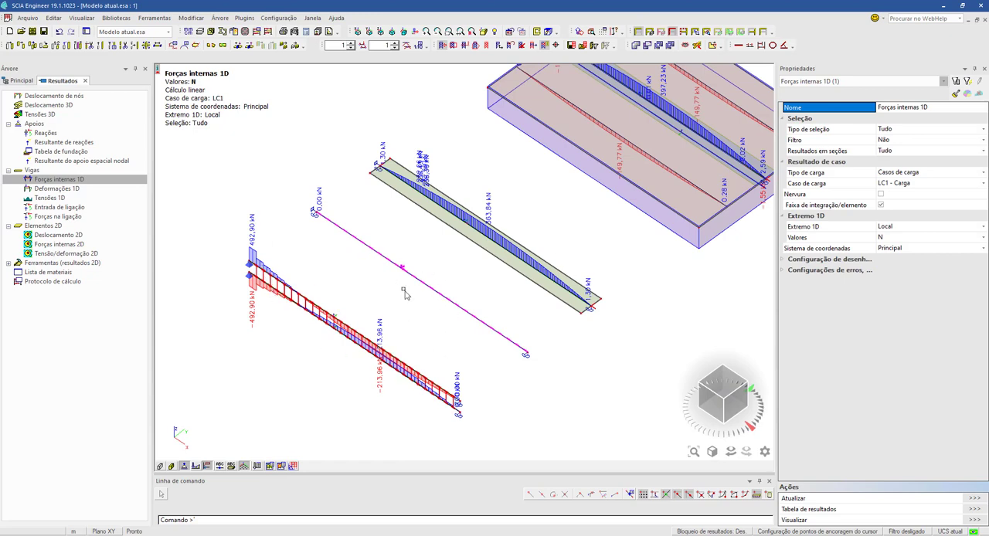
- Set the 1D internal forces result value to M_y, refresh the diagrams and examine the middle beam's bending moment
{"action": "left_click", "coordinate": [915, 239]}
{"action": "left_click", "coordinate": [915, 239]}
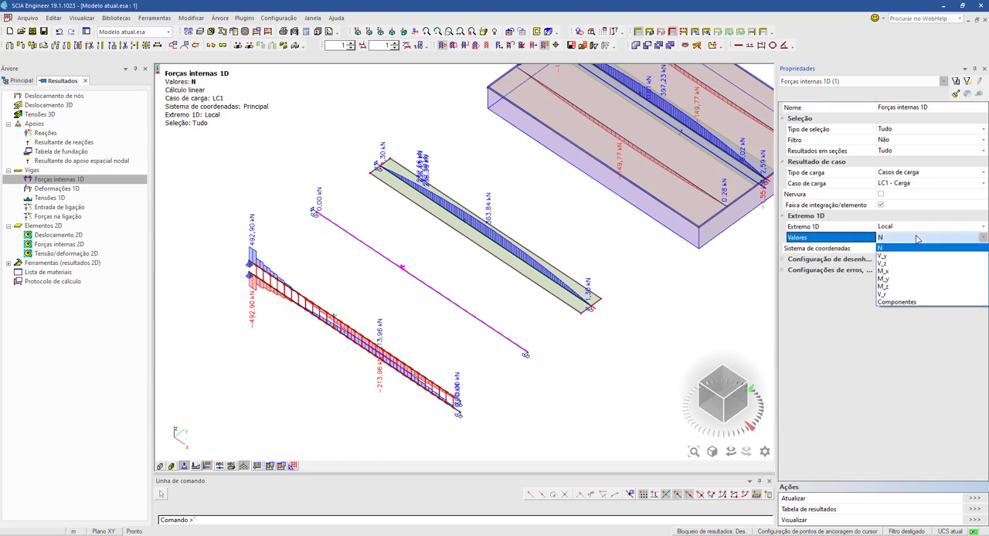
{"action": "left_click", "coordinate": [892, 279]}
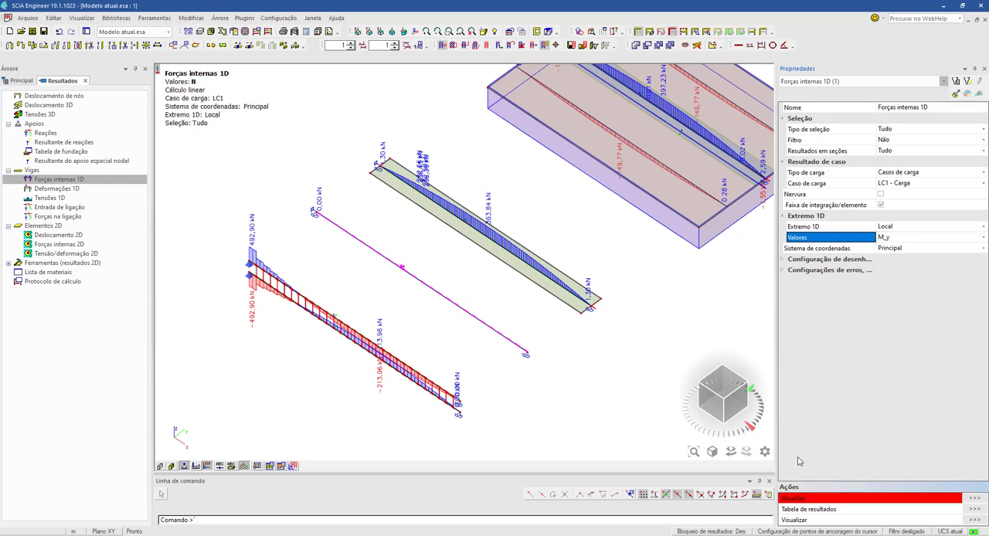
{"action": "left_click", "coordinate": [794, 498]}
{"action": "scroll", "coordinate": [432, 340], "scroll_direction": "up", "scroll_amount": 5}
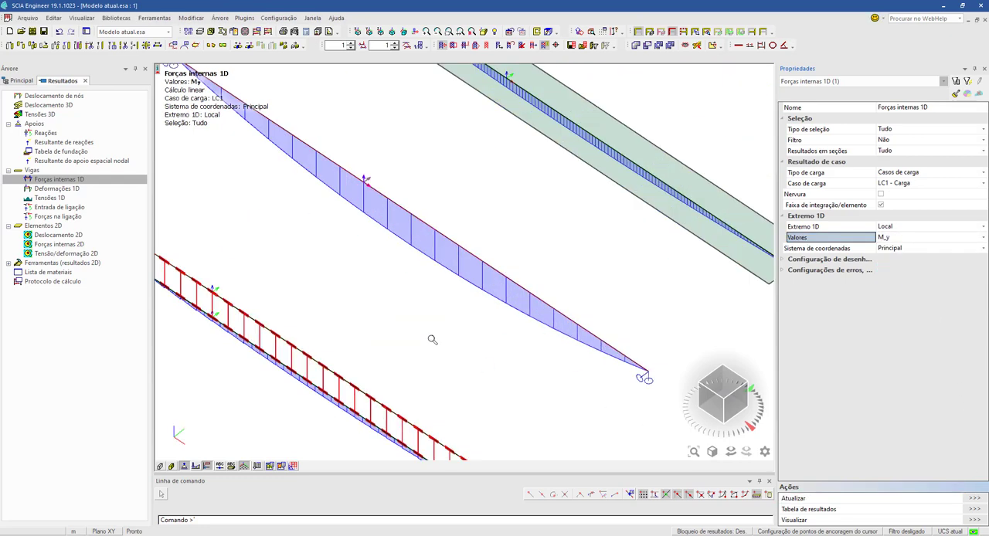
{"action": "middle_click_drag", "start_coordinate": [492, 328], "coordinate": [465, 356]}
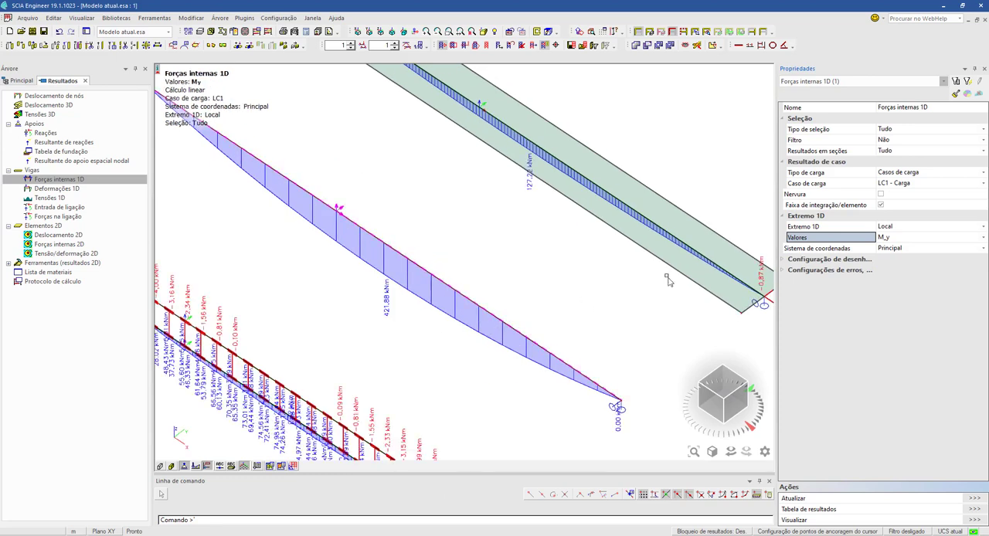
- Set the 1D internal forces result value to V_z, refresh the diagrams and compare shear along the T beams and the ribbed slab
{"action": "left_click", "coordinate": [914, 239]}
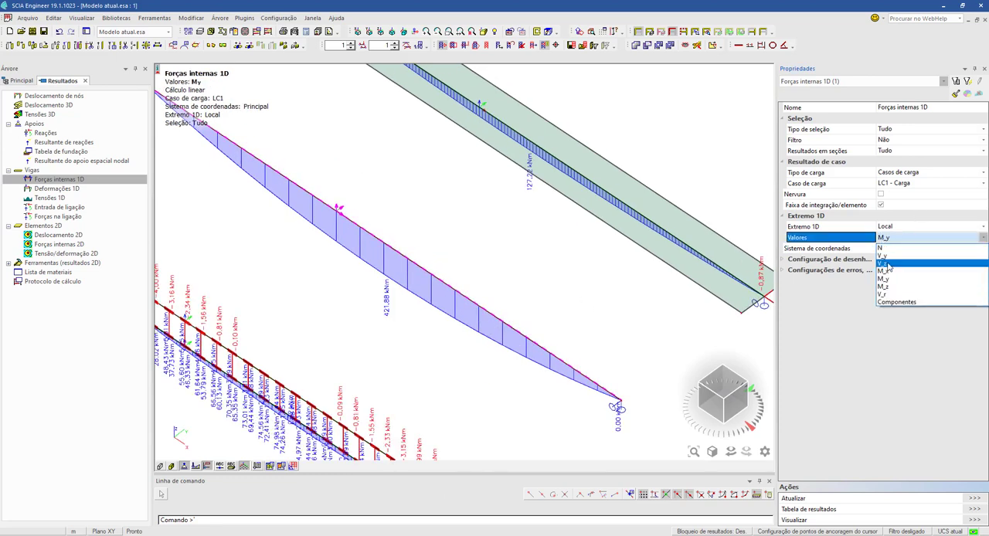
{"action": "left_click", "coordinate": [890, 268]}
{"action": "left_click", "coordinate": [973, 500]}
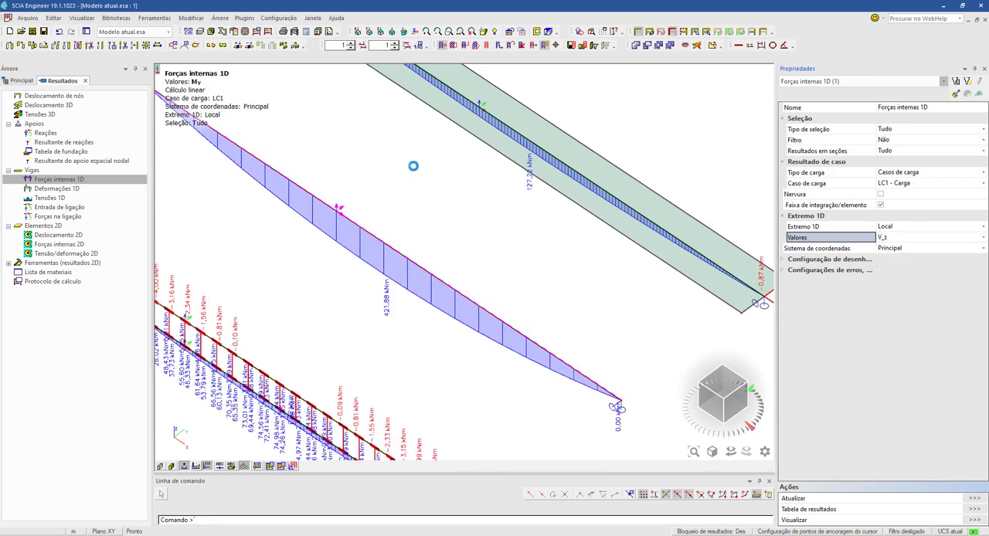
{"action": "middle_click_drag", "start_coordinate": [469, 257], "coordinate": [497, 293]}
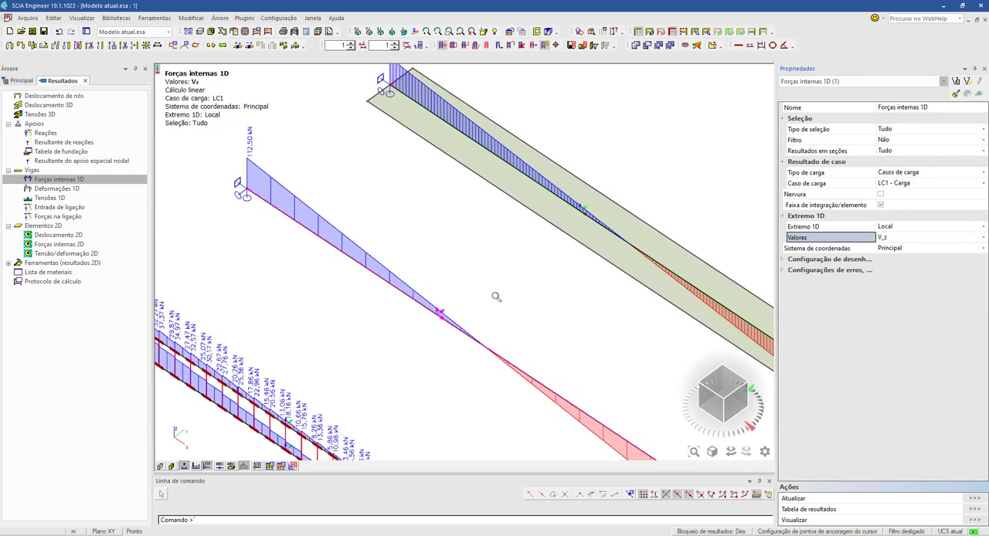
{"action": "scroll", "coordinate": [497, 293], "scroll_direction": "down", "scroll_amount": 2}
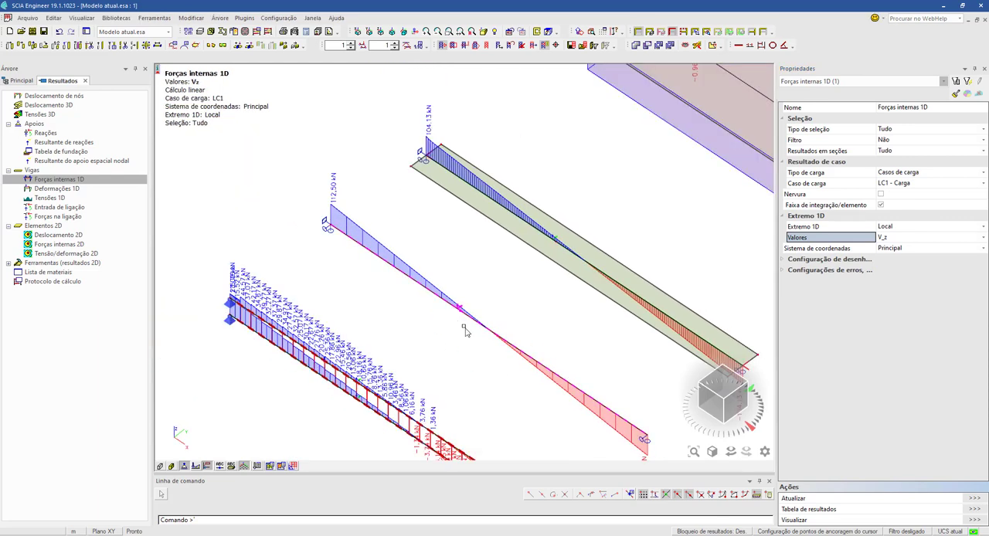
{"action": "middle_click_drag", "start_coordinate": [525, 326], "coordinate": [318, 359]}
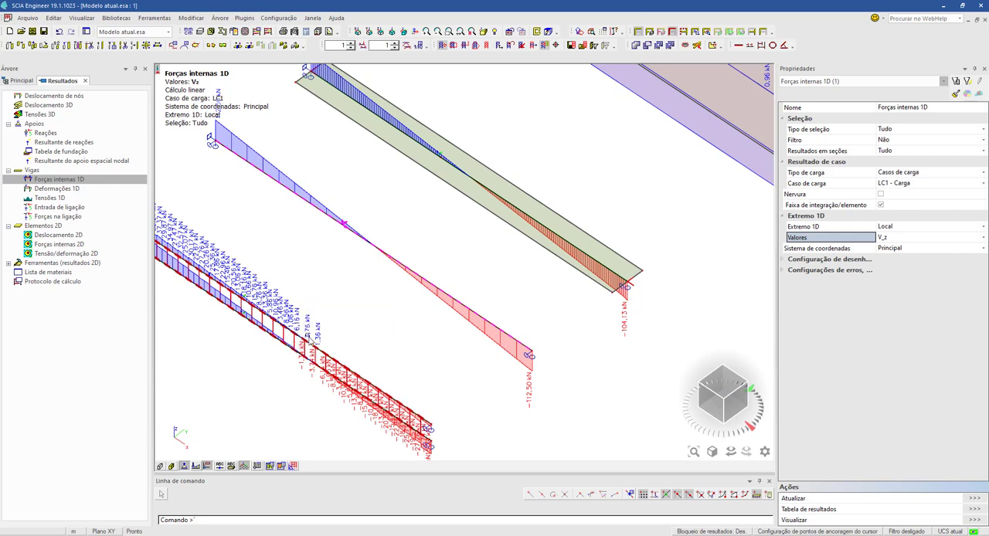
{"action": "middle_click_drag", "start_coordinate": [353, 323], "coordinate": [250, 410]}
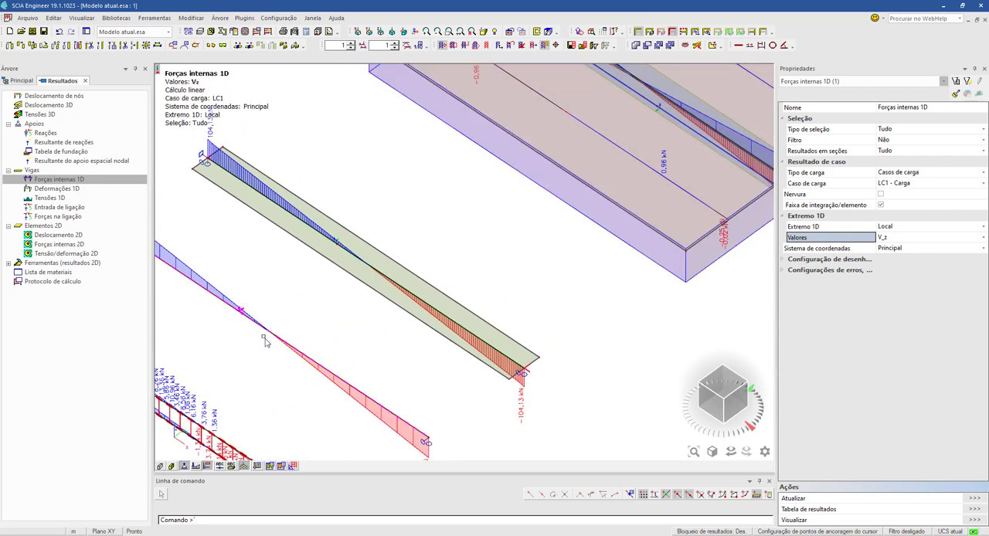
{"action": "middle_click_drag", "start_coordinate": [287, 370], "coordinate": [260, 385]}
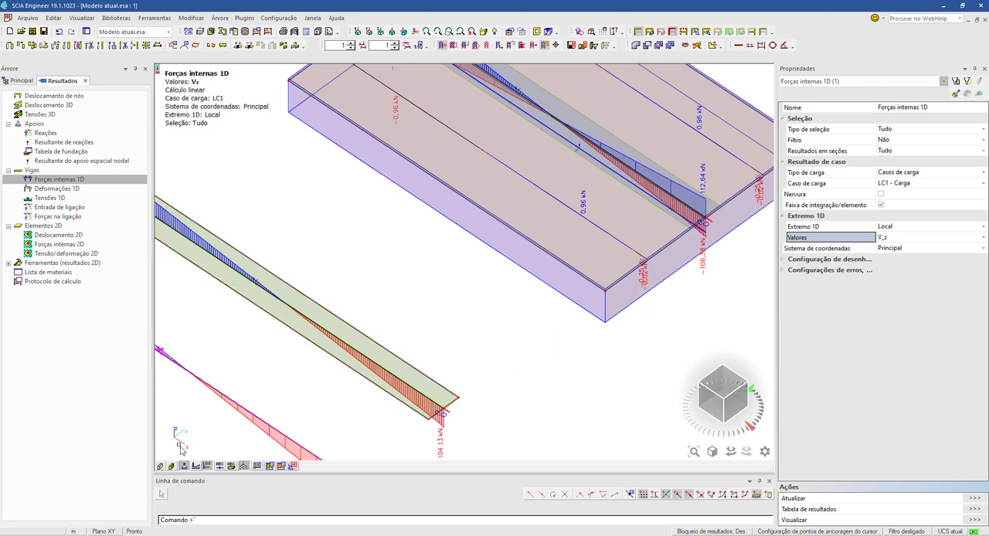
- Turn on rendered surfaces and volumes and examine the support end of the blue-and-green T beam
{"action": "left_click", "coordinate": [161, 466]}
{"action": "left_click", "coordinate": [171, 466]}
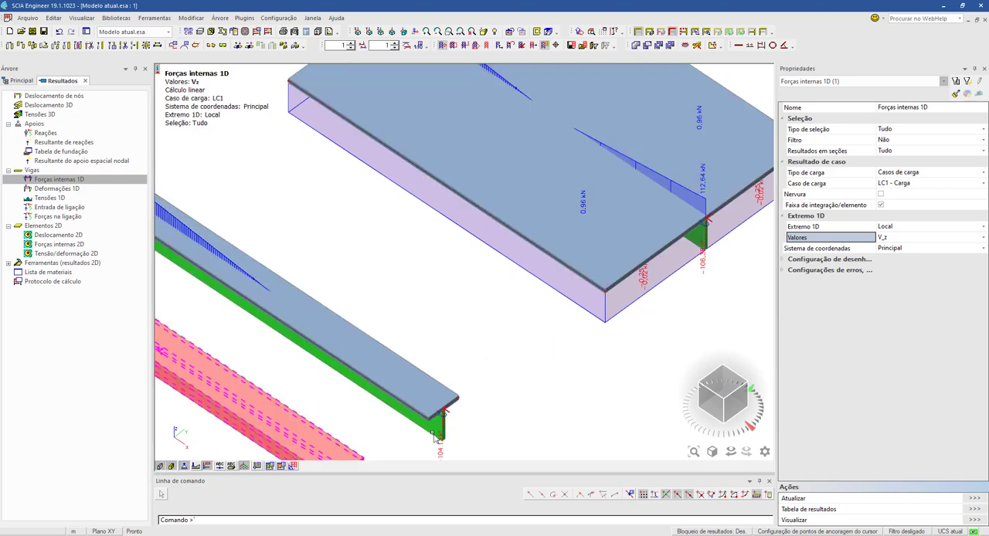
{"action": "scroll", "coordinate": [371, 355], "scroll_direction": "up", "scroll_amount": 5}
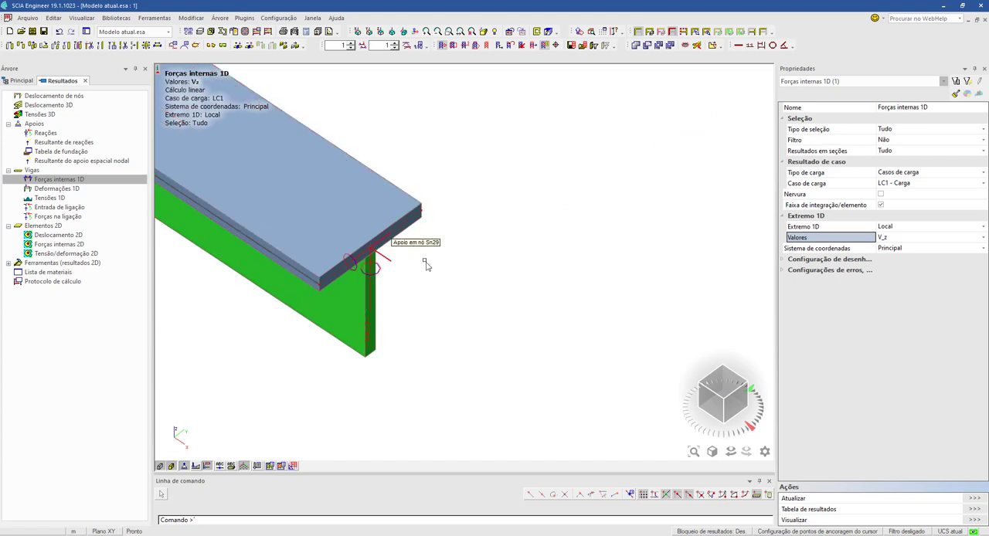
{"action": "scroll", "coordinate": [331, 327], "scroll_direction": "down", "scroll_amount": 3}
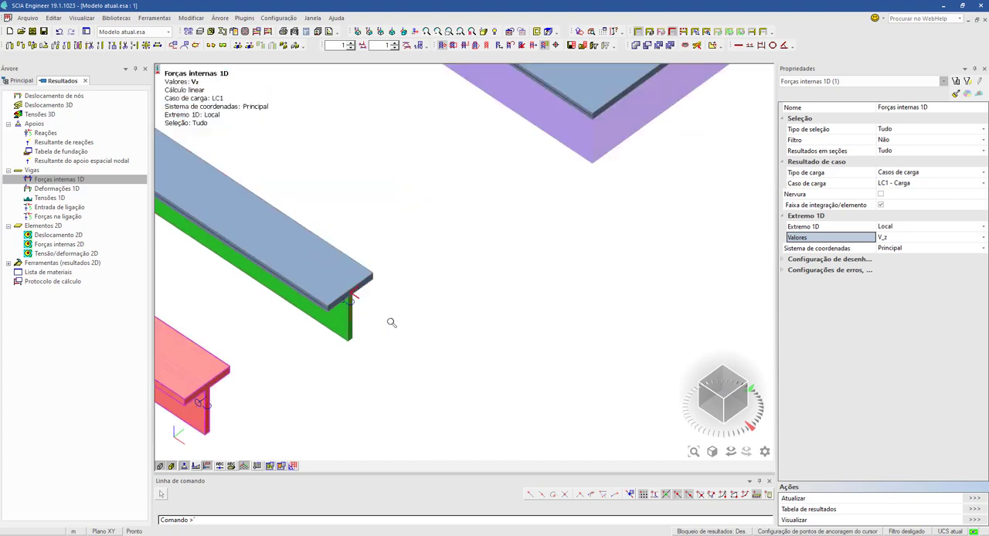
{"action": "middle_click_drag", "start_coordinate": [390, 322], "coordinate": [494, 366]}
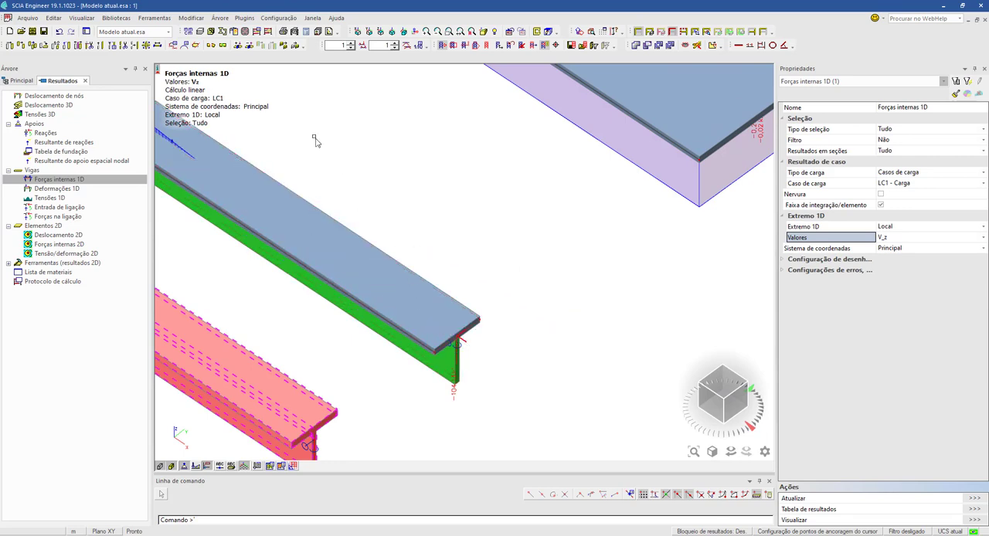
- Inspect the option for connecting 1D elements as ribs in the structural entity connection settings, then cancel without applying it
{"action": "left_click", "coordinate": [239, 46]}
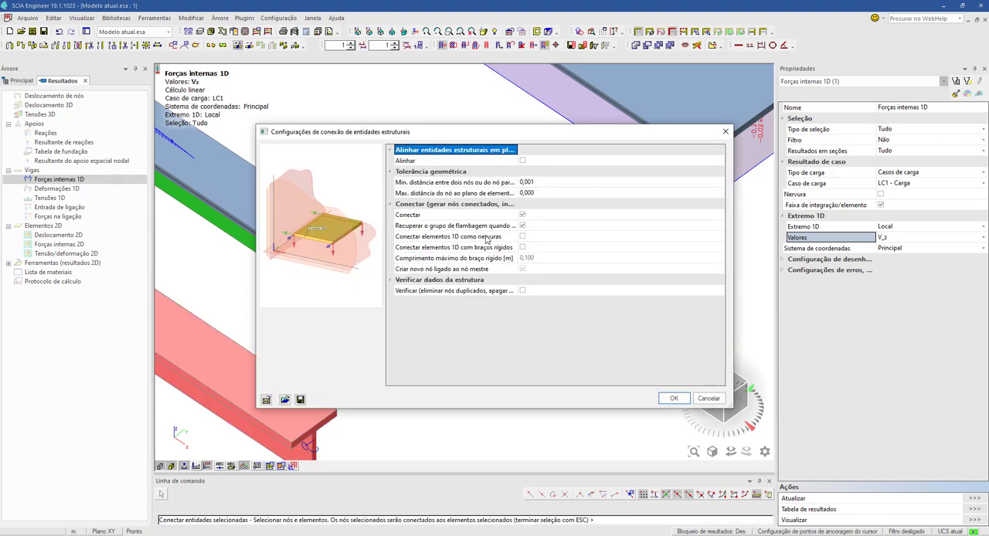
{"action": "left_click", "coordinate": [494, 237]}
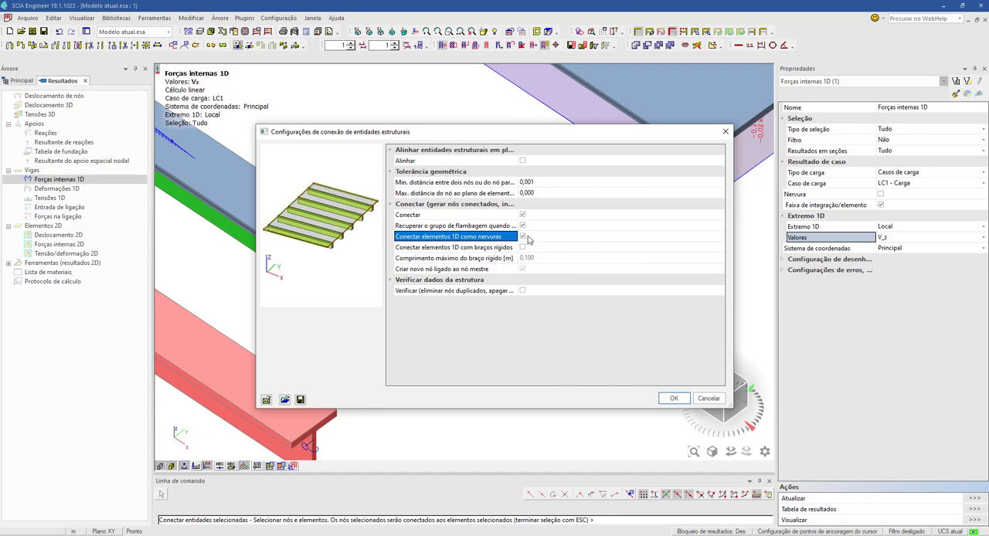
{"action": "left_click", "coordinate": [708, 399]}
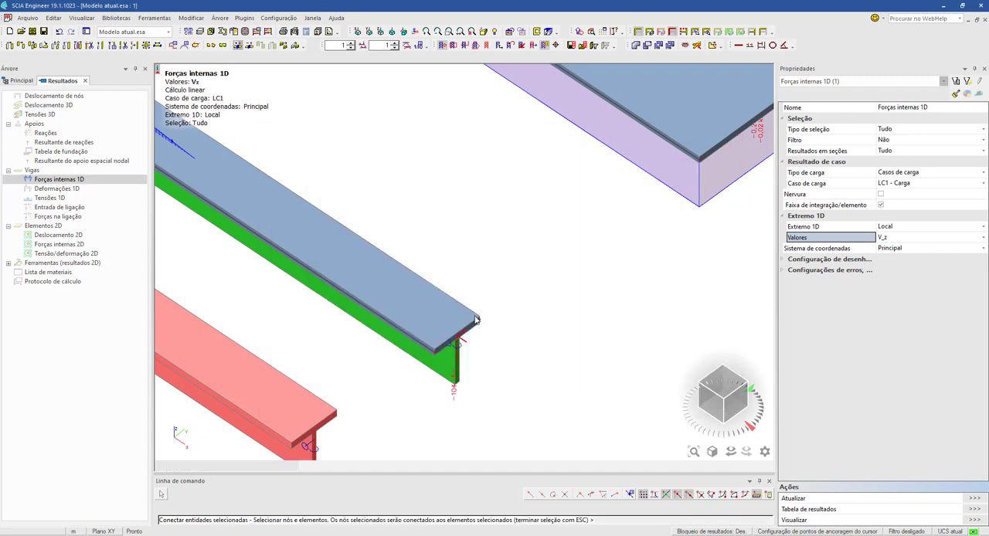
- Turn off rendered surfaces and volumes to view the beams' V_z diagrams in wireframe again
{"action": "middle_click_drag", "start_coordinate": [512, 283], "coordinate": [600, 344]}
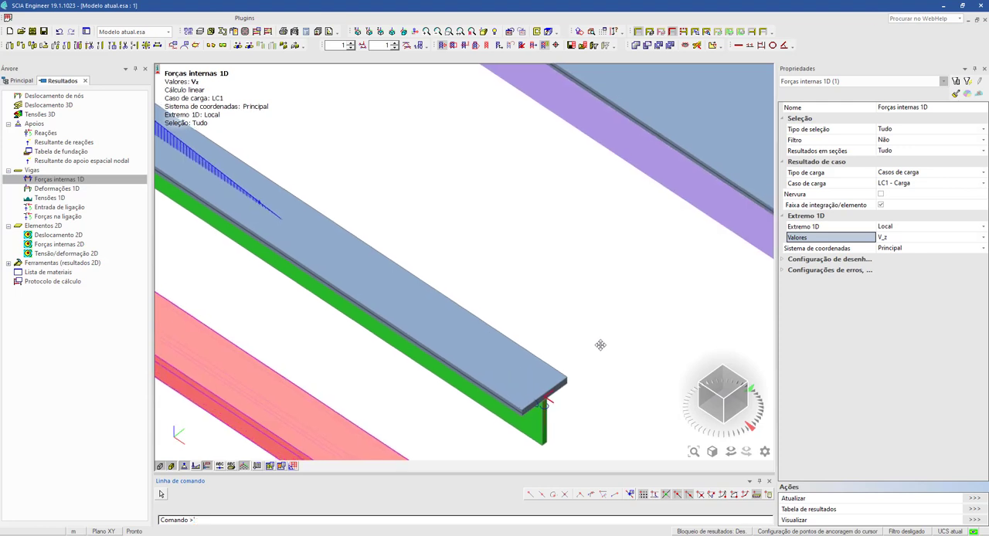
{"action": "scroll", "coordinate": [570, 346], "scroll_direction": "down", "scroll_amount": 2}
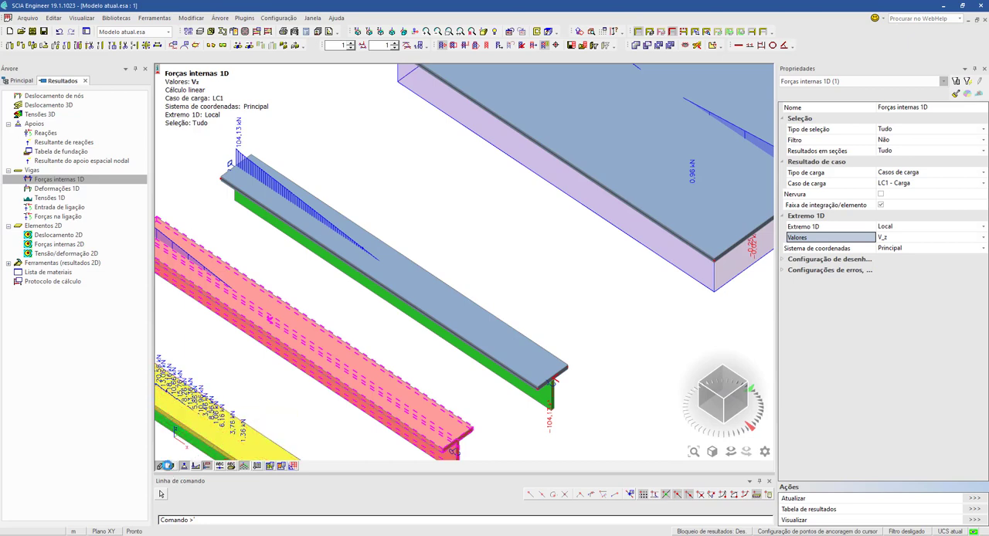
{"action": "left_click", "coordinate": [171, 465]}
{"action": "left_click", "coordinate": [159, 466]}
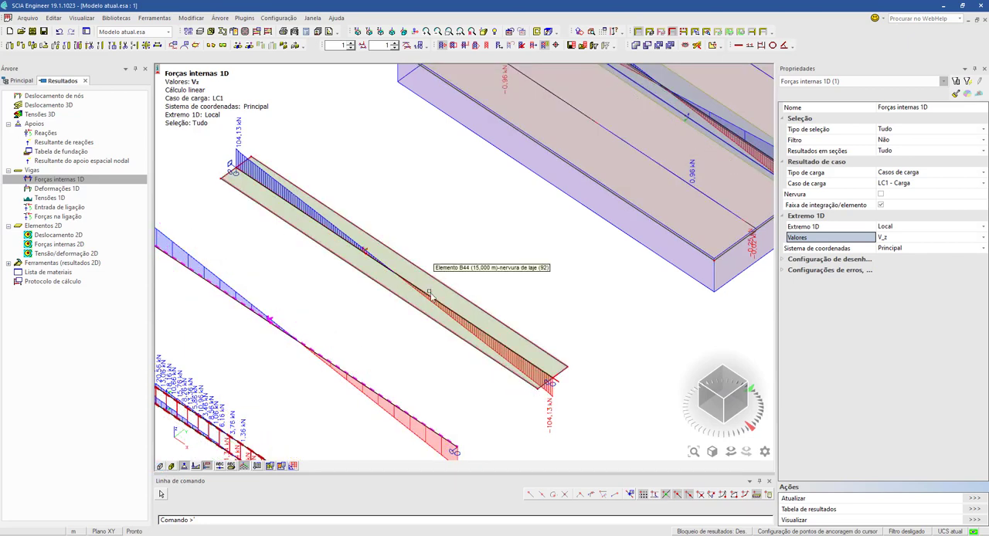
- Set the result value to N, disable Faixa de integração/elemento, refresh and compare the axial force diagrams of the three separate beams
{"action": "left_click", "coordinate": [892, 237]}
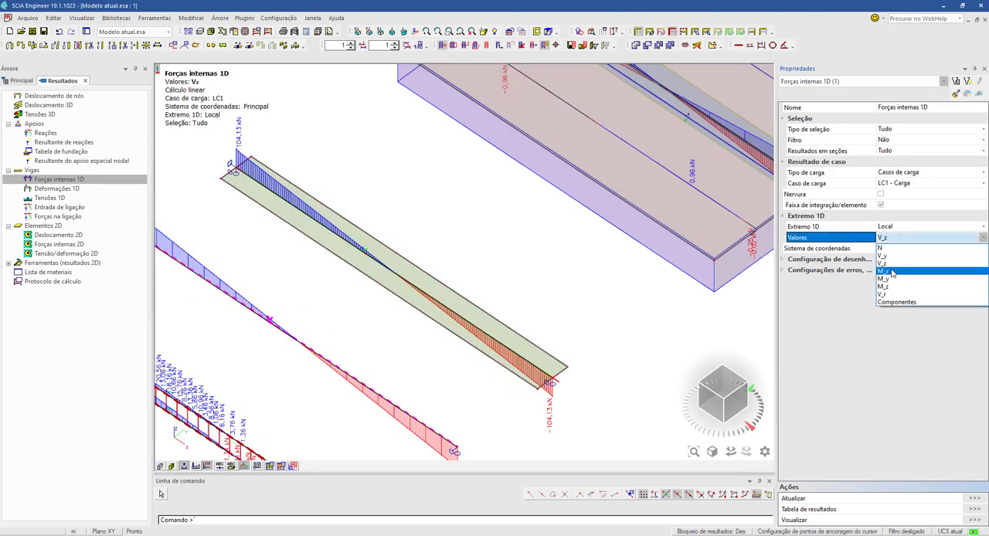
{"action": "left_click", "coordinate": [892, 247]}
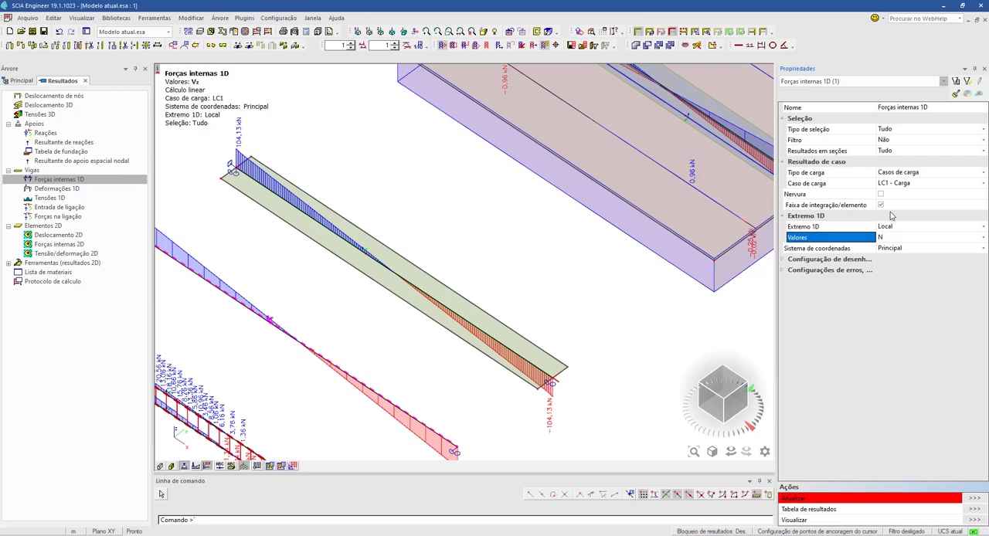
{"action": "left_click", "coordinate": [884, 206]}
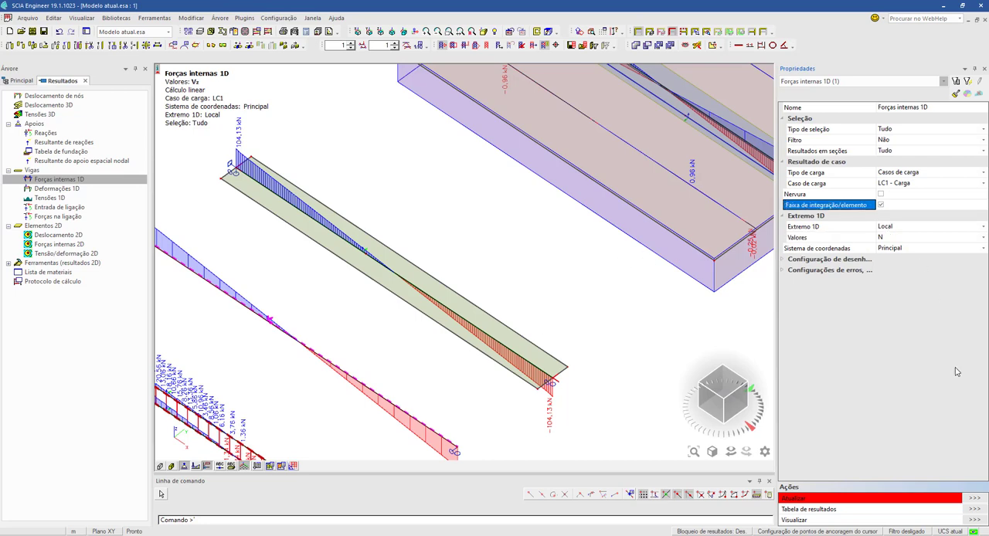
{"action": "left_click", "coordinate": [975, 499]}
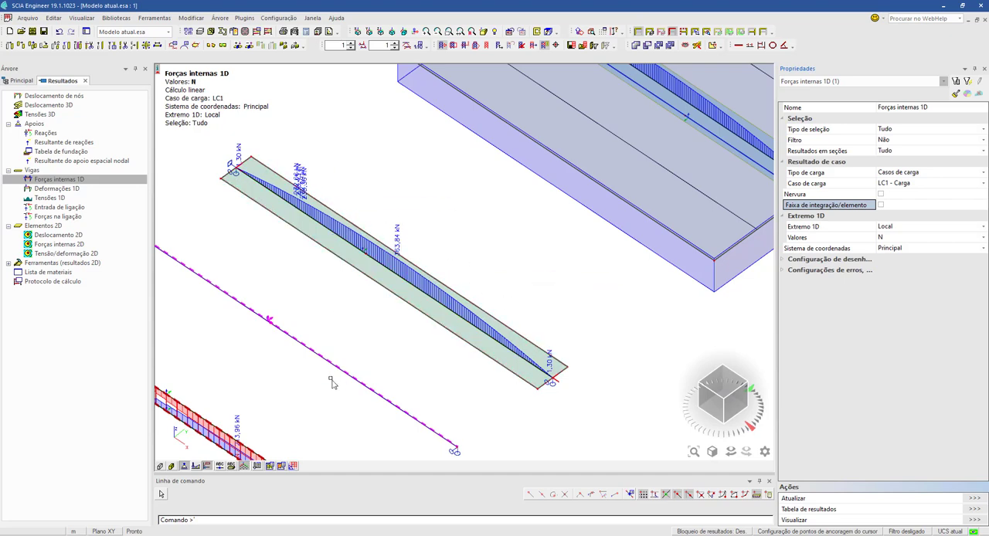
{"action": "scroll", "coordinate": [387, 325], "scroll_direction": "down", "scroll_amount": 4}
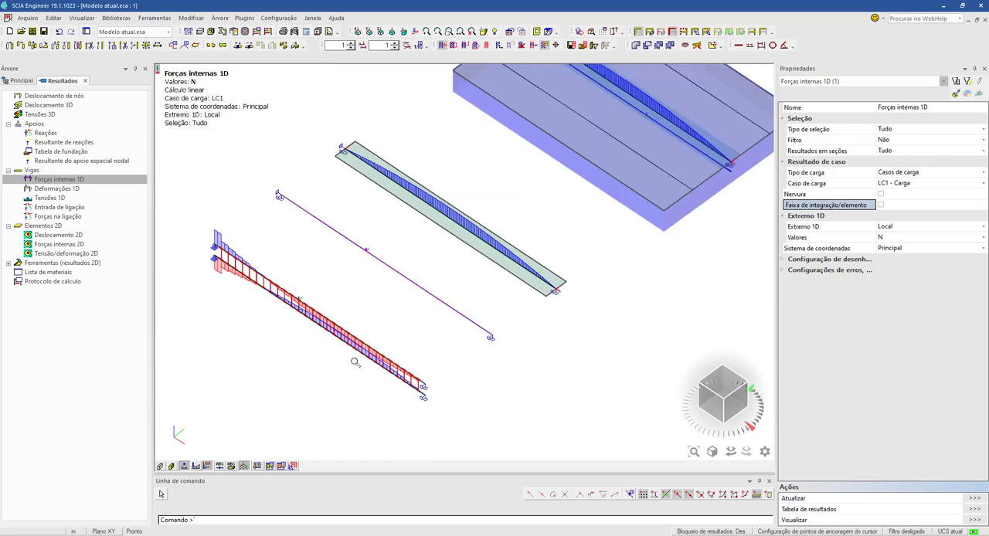
{"action": "scroll", "coordinate": [353, 349], "scroll_direction": "up", "scroll_amount": 2}
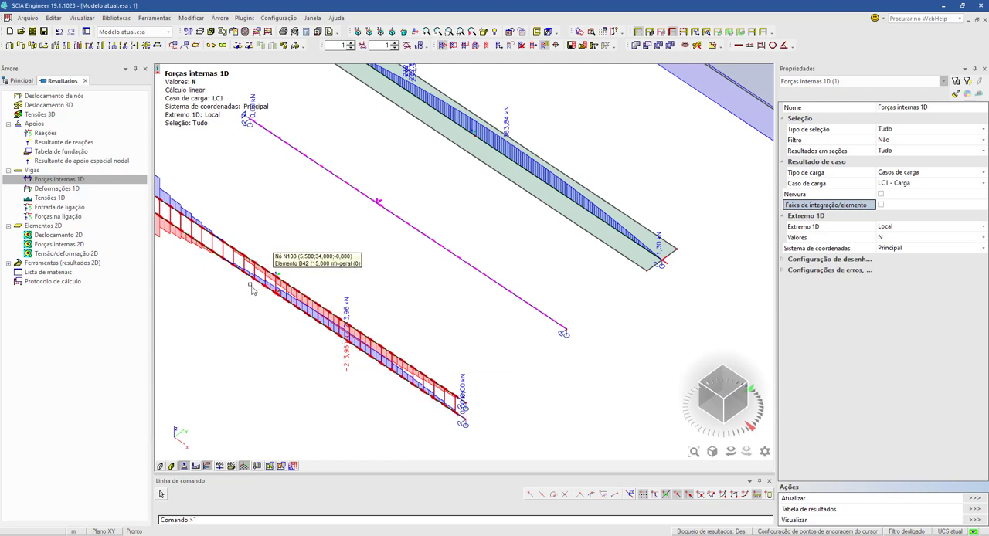
{"action": "middle_click_drag", "start_coordinate": [272, 307], "coordinate": [344, 329]}
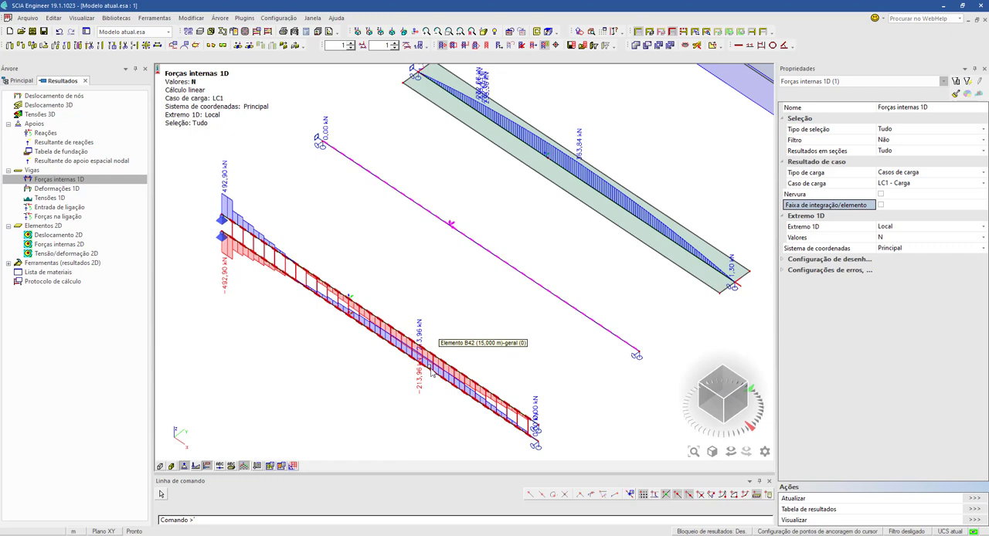
{"action": "middle_click_drag", "start_coordinate": [528, 267], "coordinate": [307, 363]}
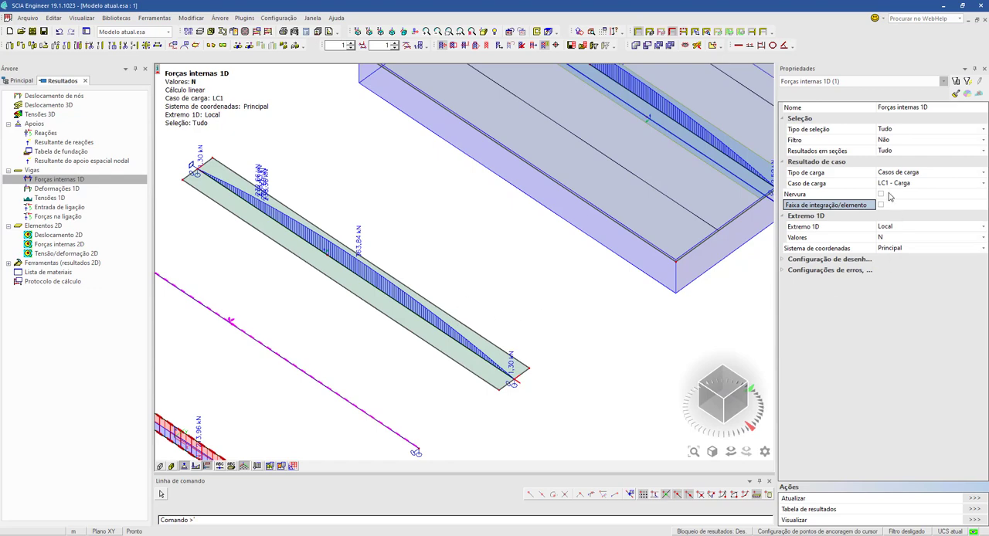
- Enable the Nervura option for the 1D internal forces and refresh the N diagrams
{"action": "left_click", "coordinate": [880, 195]}
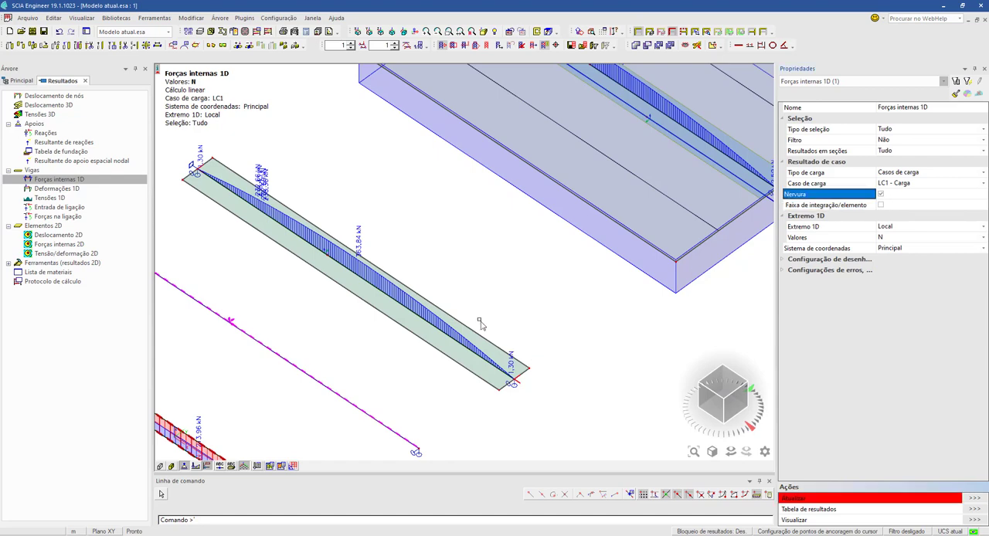
{"action": "left_click", "coordinate": [974, 500]}
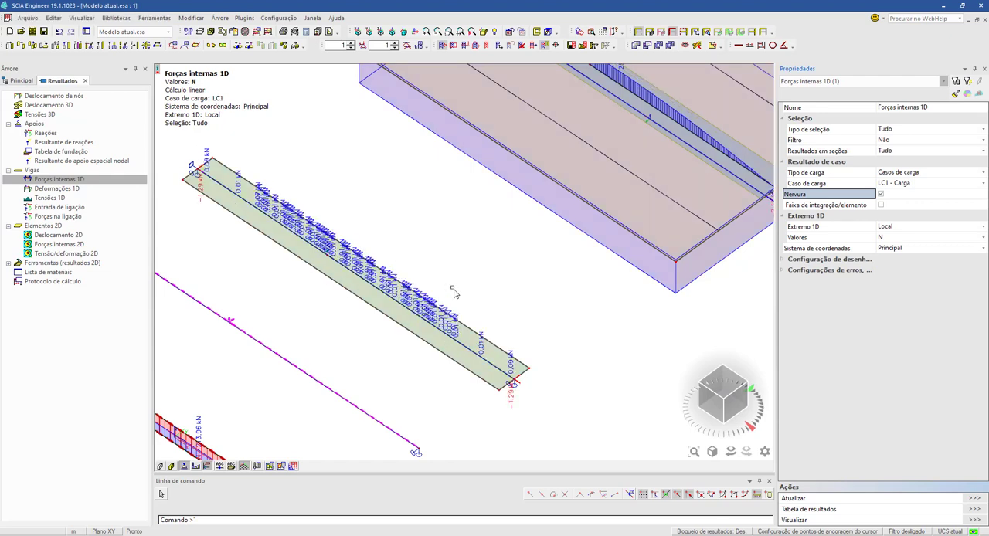
{"action": "middle_click_drag", "start_coordinate": [452, 384], "coordinate": [499, 293]}
- Select the single-section beam and the ribbed plate beam, set Tipo de seleção to Atual and refresh their N results
{"action": "left_click_drag", "start_coordinate": [522, 398], "coordinate": [390, 194]}
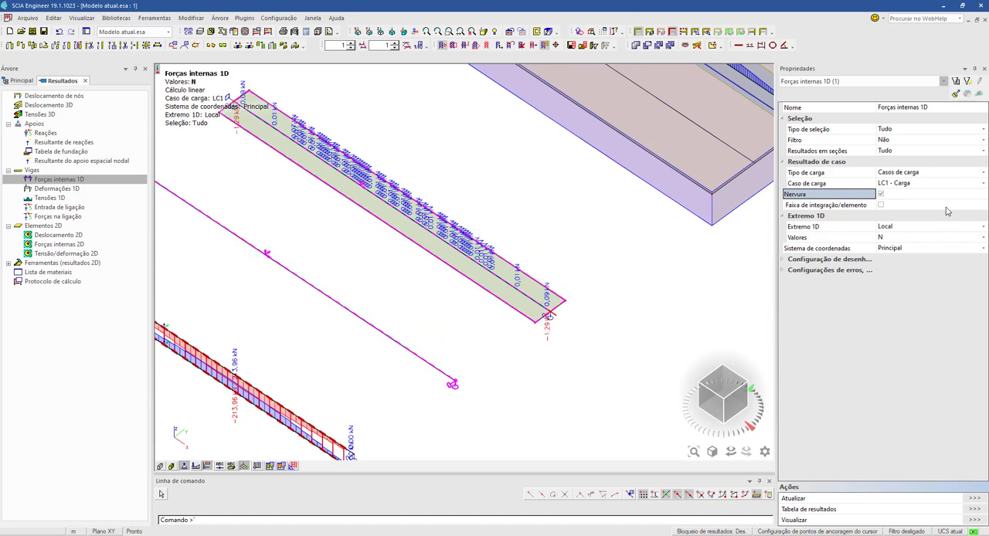
{"action": "left_click", "coordinate": [974, 498]}
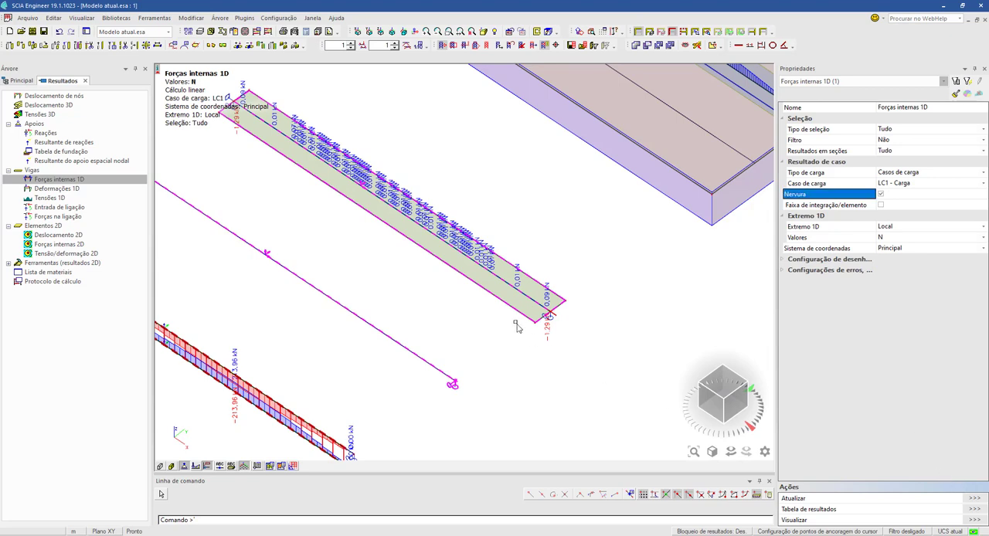
{"action": "left_click", "coordinate": [904, 129]}
{"action": "left_click", "coordinate": [889, 148]}
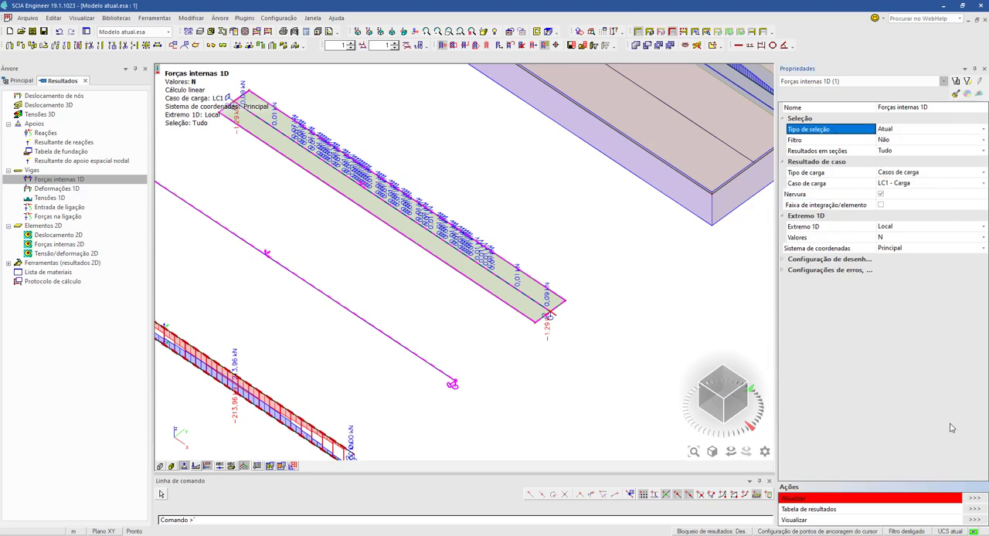
{"action": "left_click", "coordinate": [973, 499]}
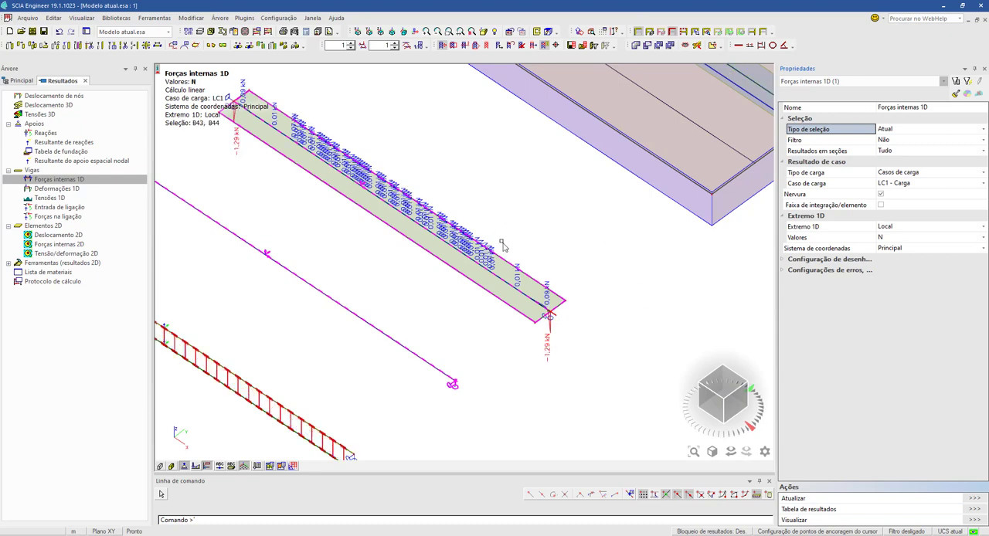
{"action": "middle_click_drag", "start_coordinate": [534, 284], "coordinate": [577, 308]}
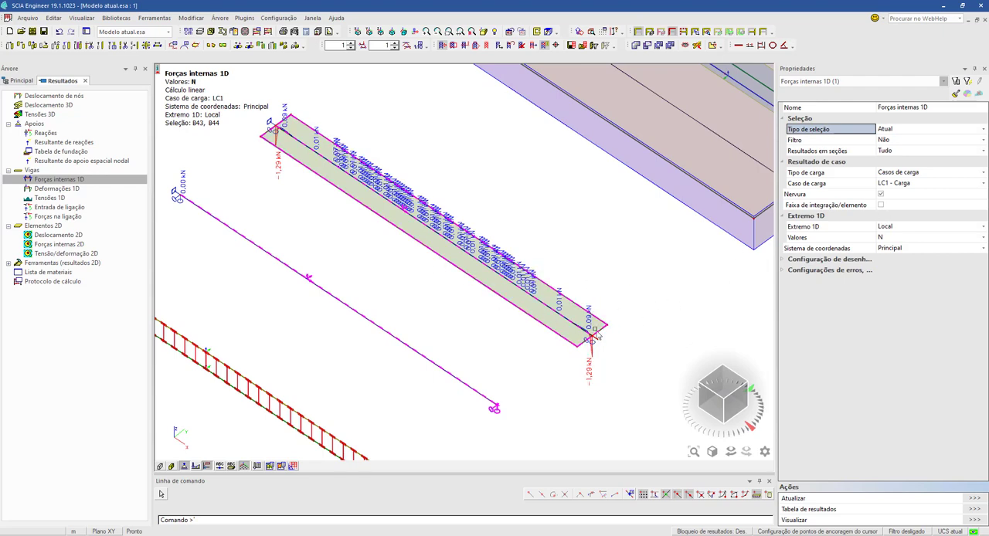
- Set the result value to M_y and refresh the bending moment diagrams of the two selected beams
{"action": "left_click", "coordinate": [908, 236]}
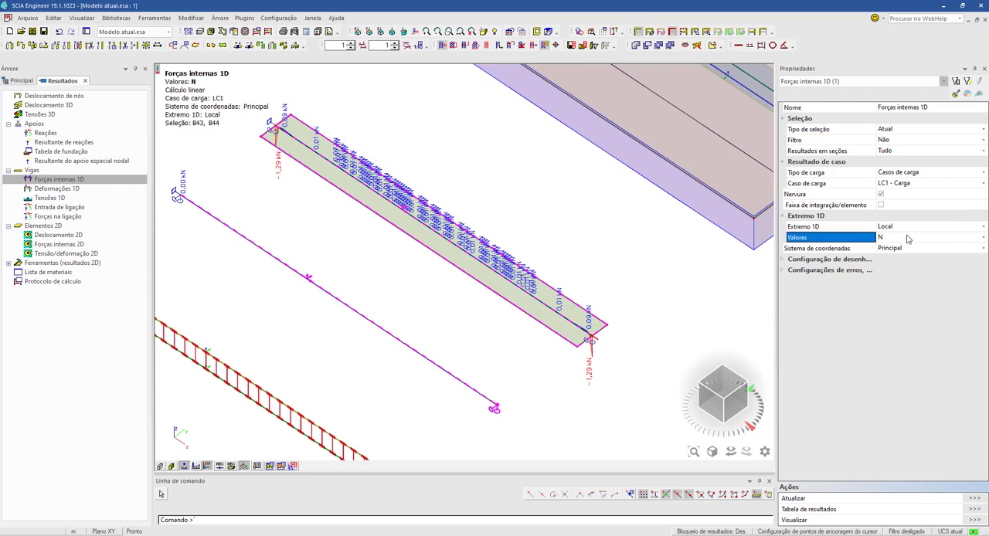
{"action": "left_click", "coordinate": [908, 237]}
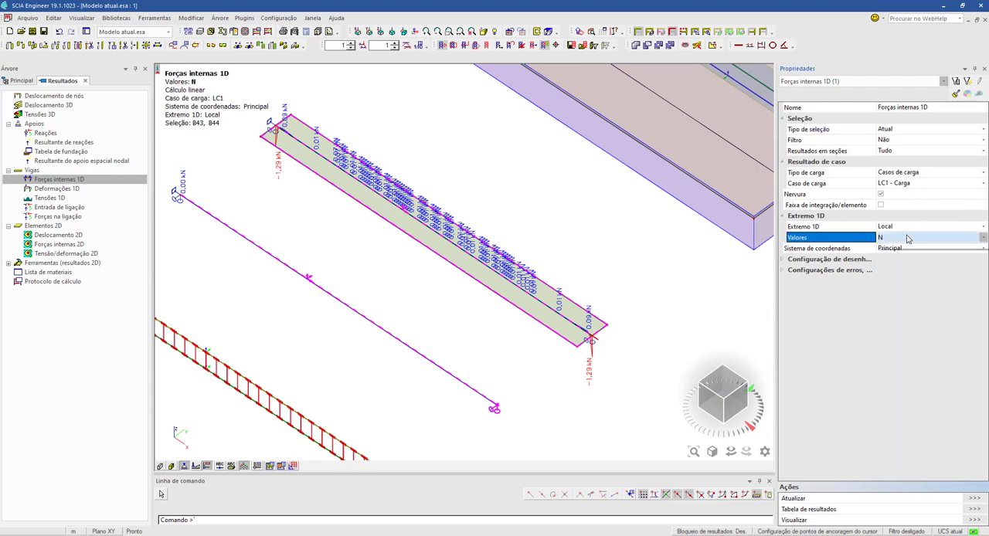
{"action": "left_click", "coordinate": [907, 238]}
{"action": "left_click", "coordinate": [887, 279]}
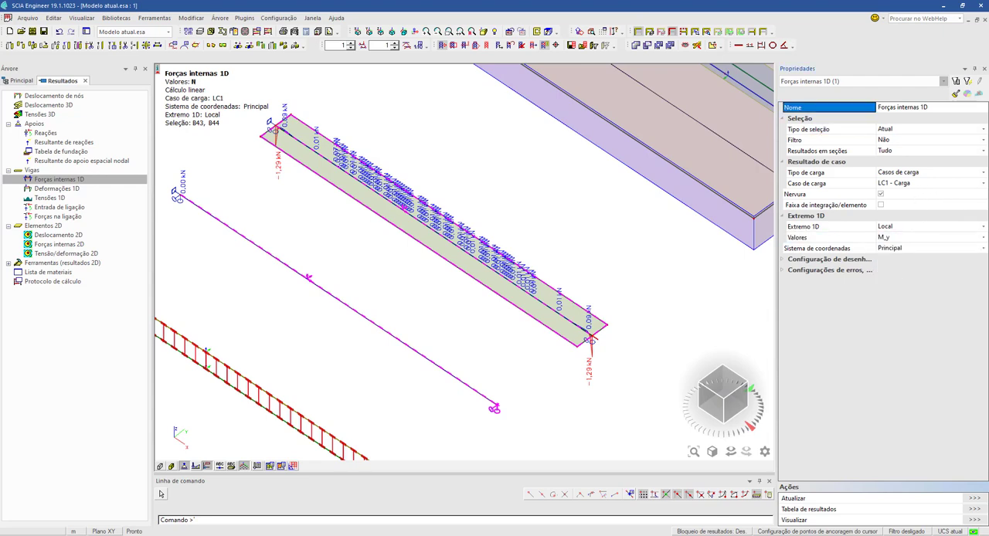
{"action": "left_click", "coordinate": [974, 499]}
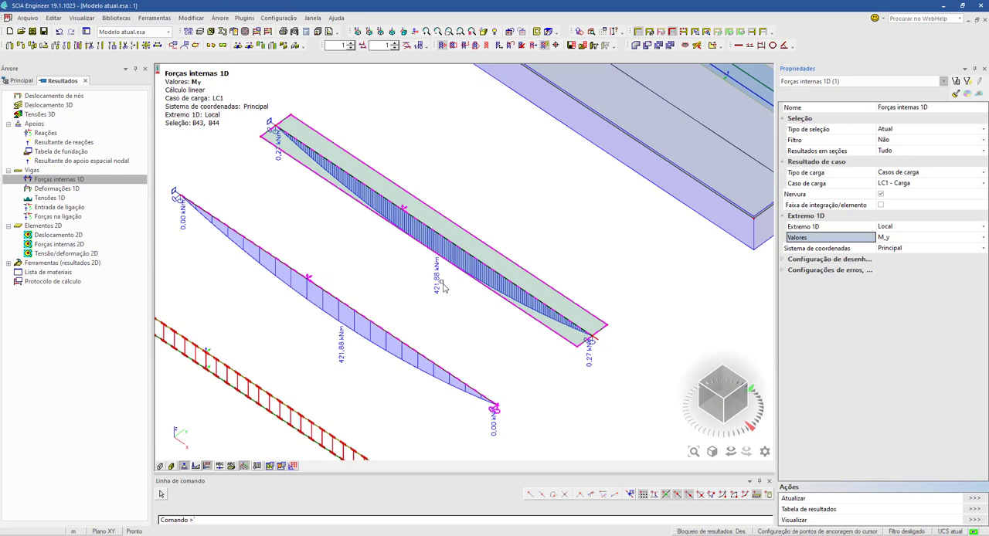
- Refresh the two selected beams' results with V_z to compare shear, and return the result value to M_y with another refresh
{"action": "left_click", "coordinate": [908, 237]}
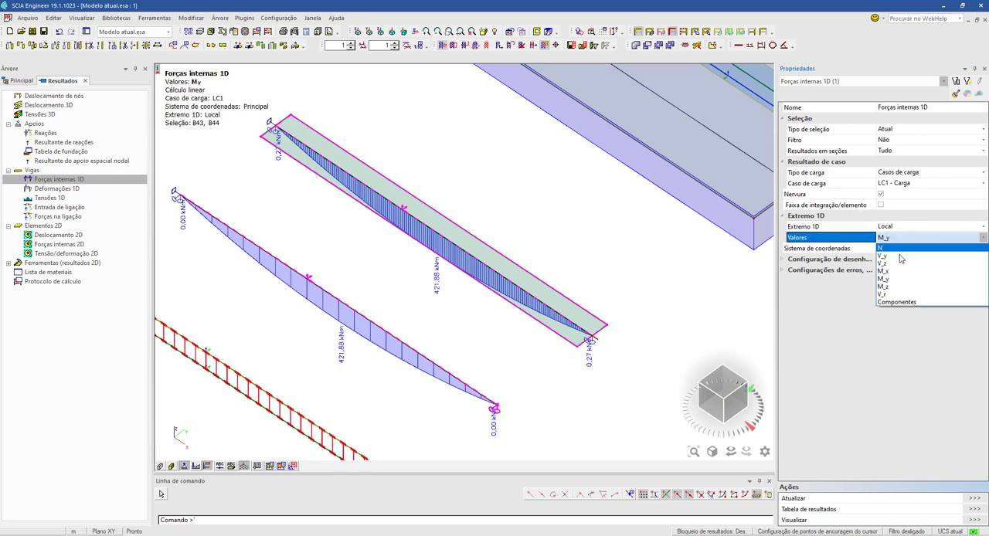
{"action": "left_click", "coordinate": [896, 263]}
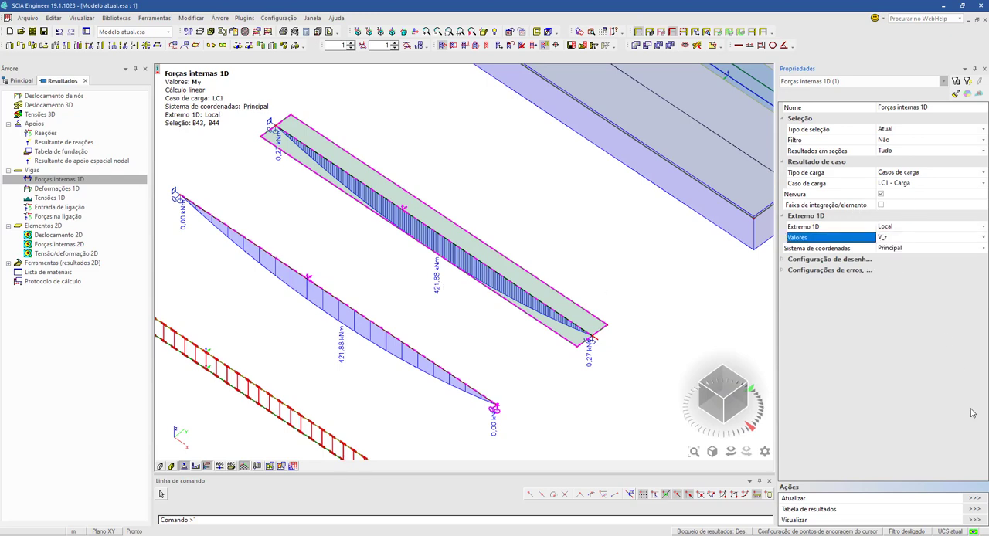
{"action": "left_click", "coordinate": [975, 498]}
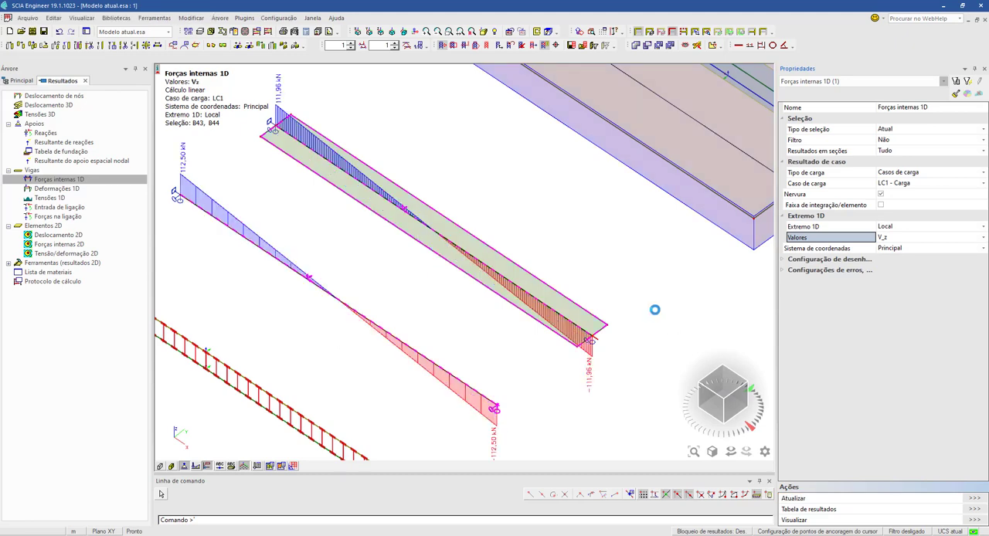
{"action": "left_click", "coordinate": [904, 239]}
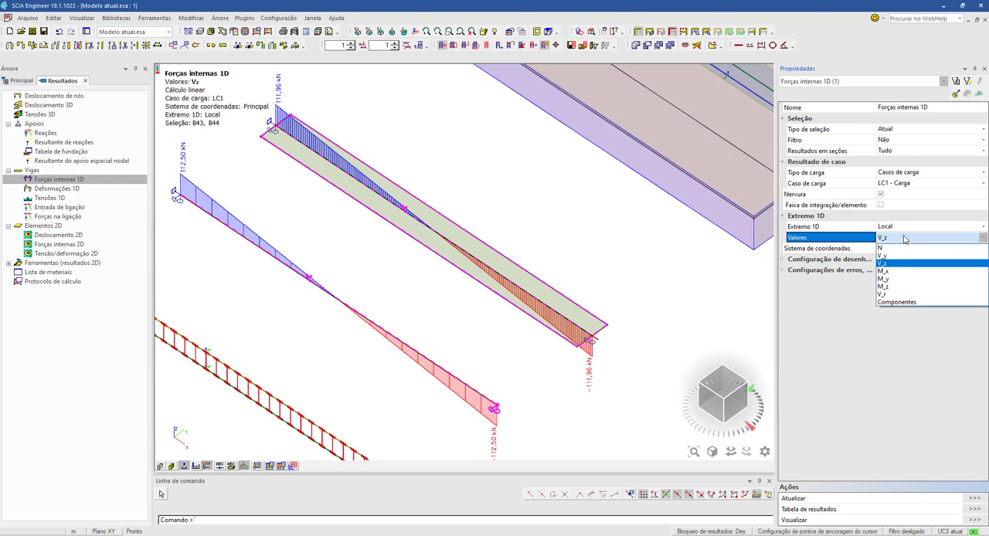
{"action": "left_click", "coordinate": [892, 280]}
{"action": "left_click", "coordinate": [972, 500]}
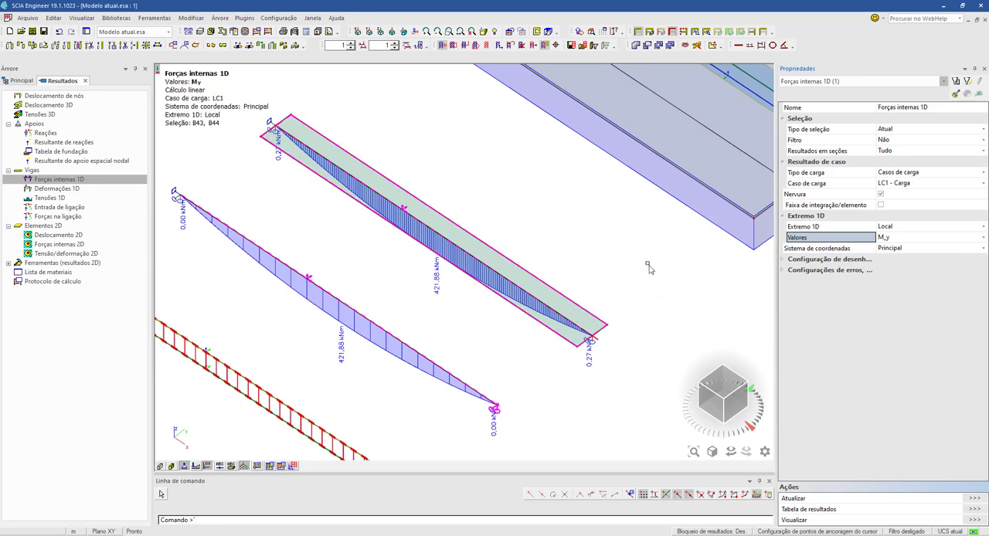
- Select the wide ribbed slab with its rib, integration strips and integration element, and refresh its M_y results
{"action": "middle_click_drag", "start_coordinate": [614, 288], "coordinate": [578, 318]}
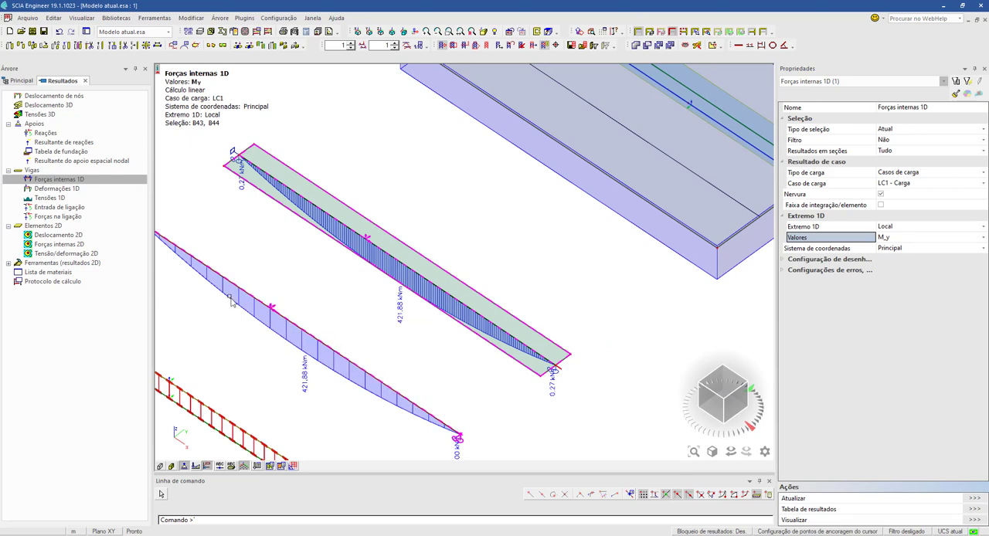
{"action": "middle_click_drag", "start_coordinate": [511, 293], "coordinate": [349, 379]}
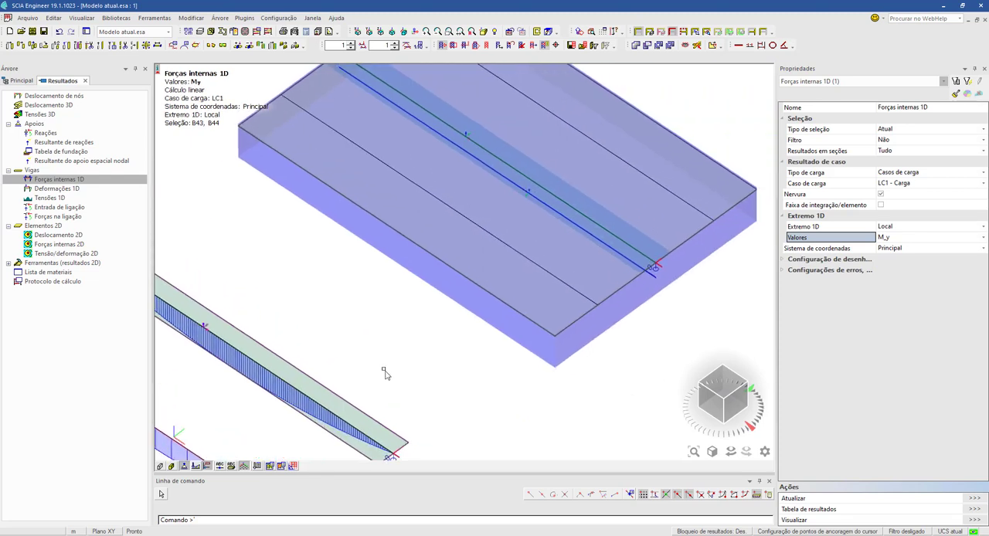
{"action": "middle_click_drag", "start_coordinate": [549, 291], "coordinate": [455, 371]}
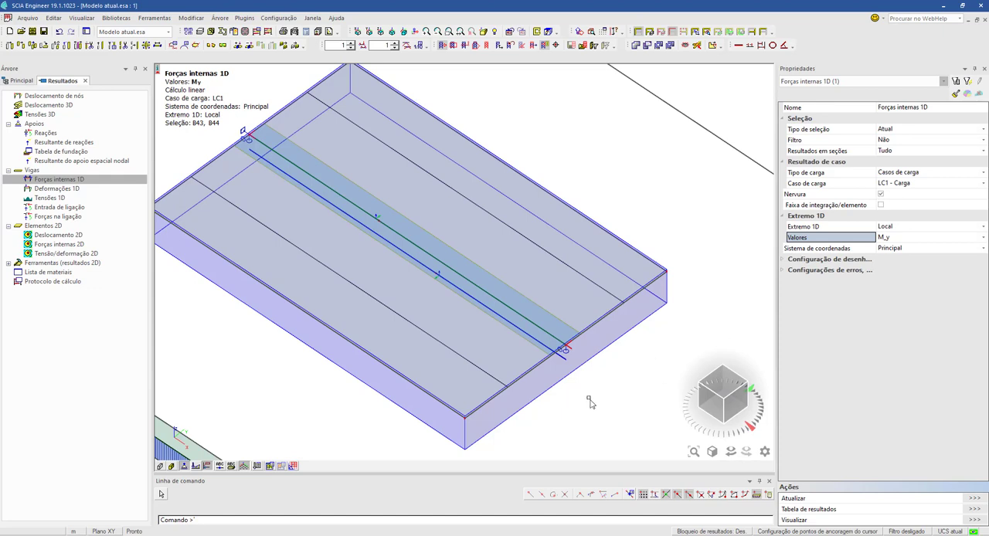
{"action": "left_click_drag", "start_coordinate": [591, 402], "coordinate": [541, 306]}
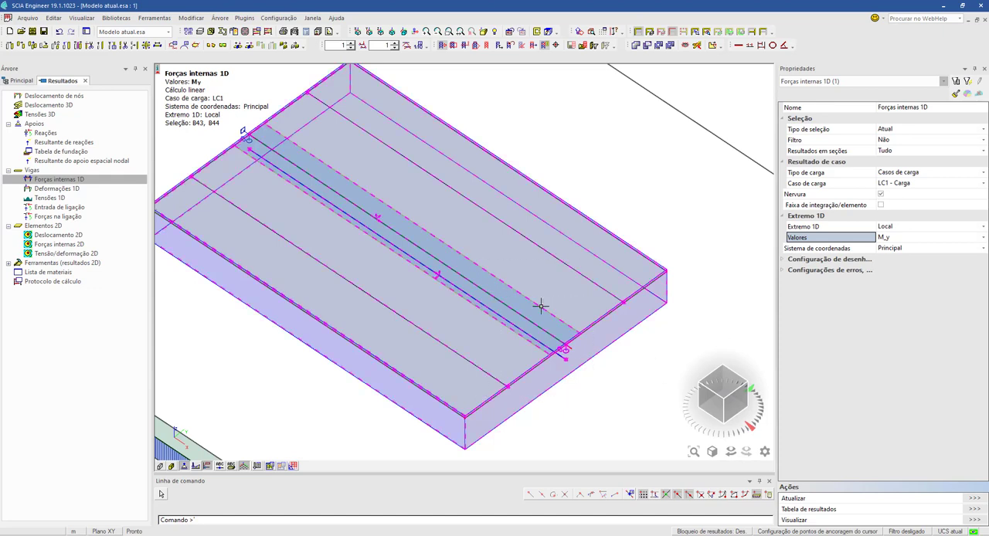
{"action": "left_click", "coordinate": [974, 498]}
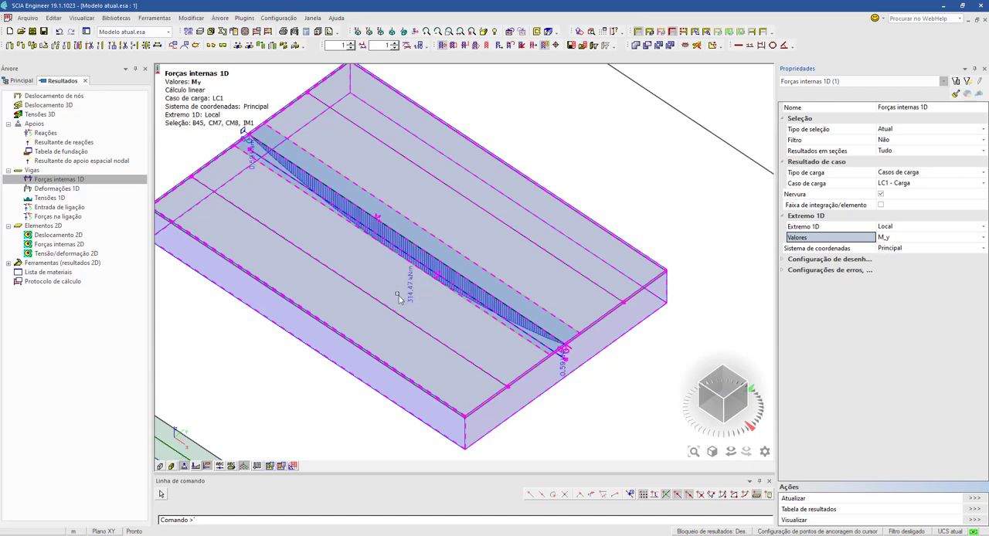
- Set the result value to N and refresh the wide ribbed slab's axial force diagram
{"action": "left_click", "coordinate": [907, 237]}
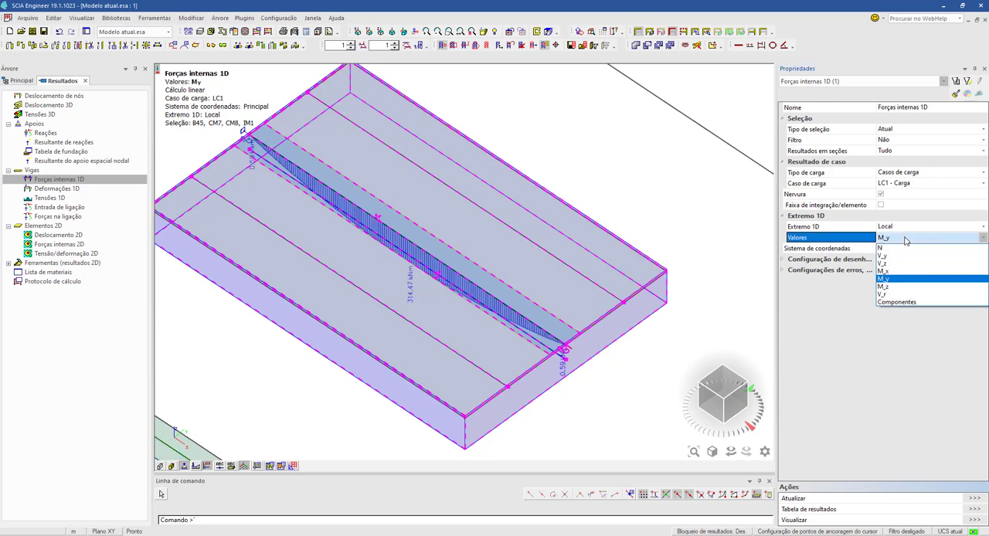
{"action": "left_click", "coordinate": [905, 247]}
{"action": "left_click", "coordinate": [979, 499]}
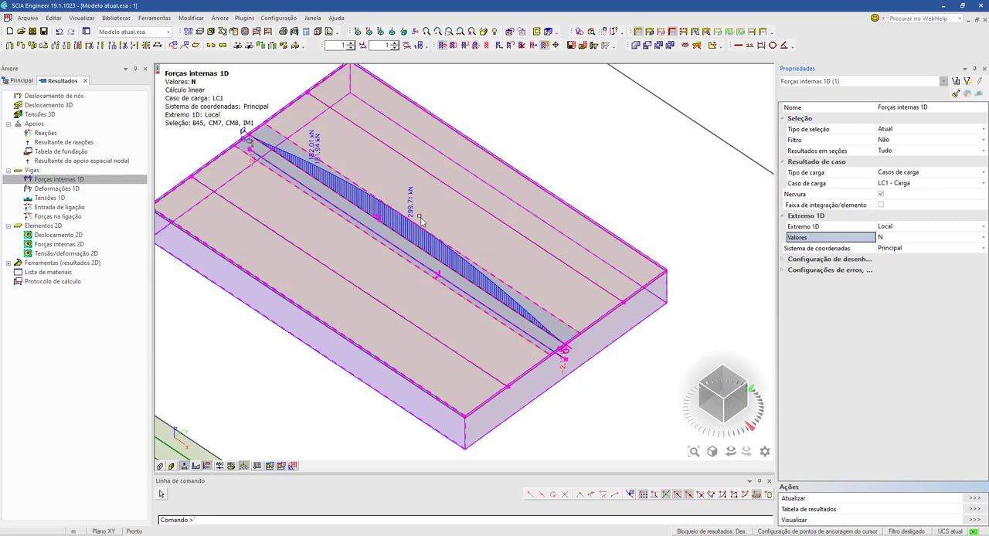
- Disable the Nervura option, refresh the wide slab's N diagram and clear the selection
{"action": "left_click", "coordinate": [880, 195]}
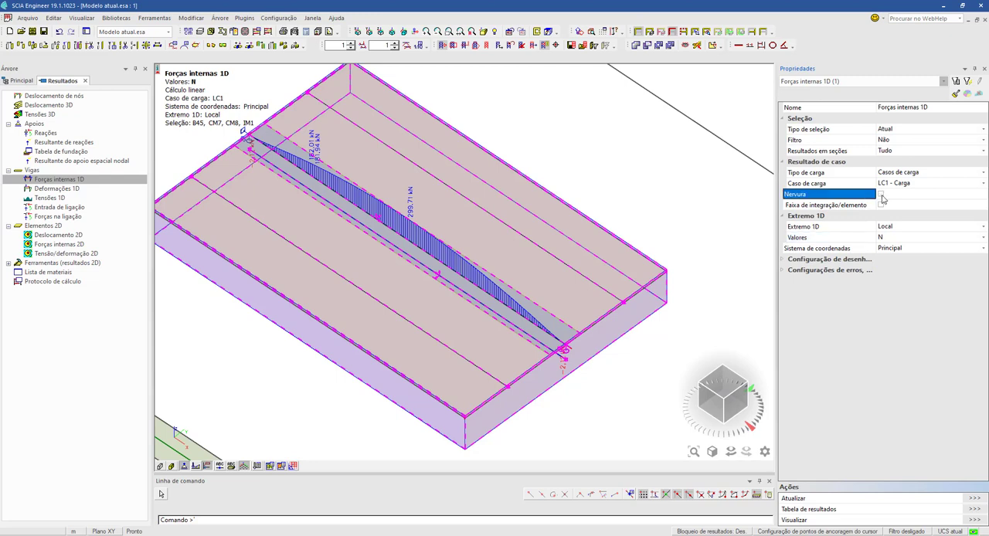
{"action": "left_click", "coordinate": [972, 500]}
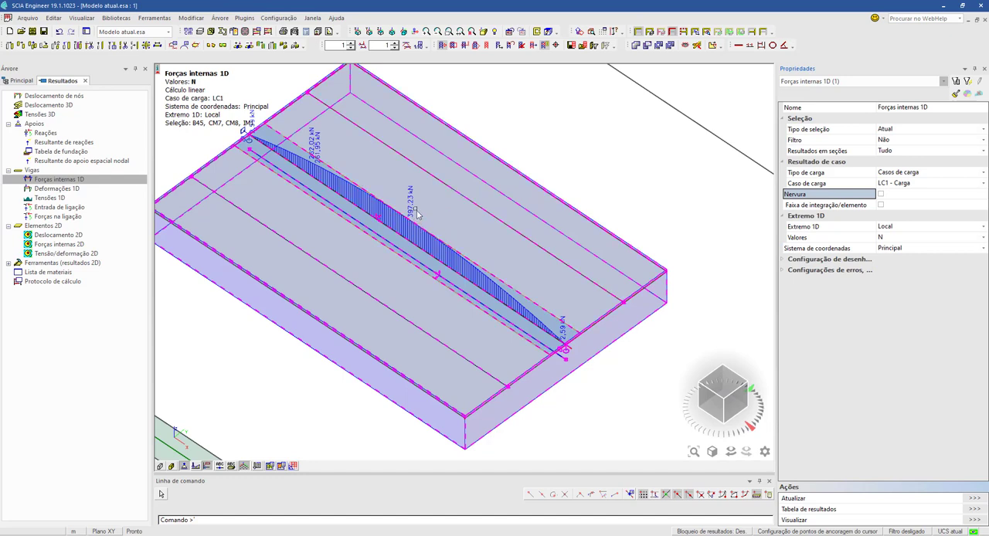
{"action": "key", "text": "Escape"}
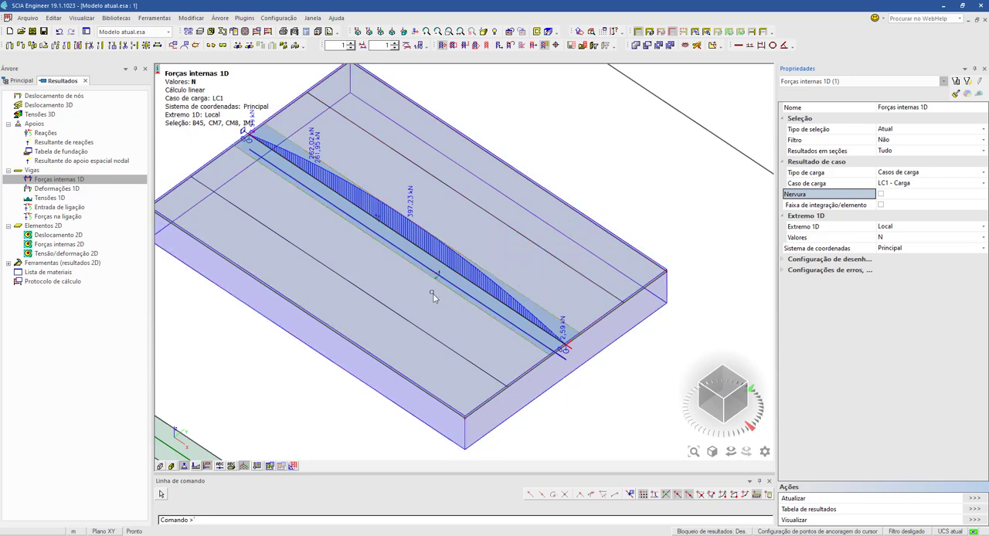
- Select the slab's integration strips, enable Faixa de integração/elemento and refresh to examine their N diagrams on both sides of the rib
{"action": "left_click", "coordinate": [293, 264]}
{"action": "left_click", "coordinate": [881, 205]}
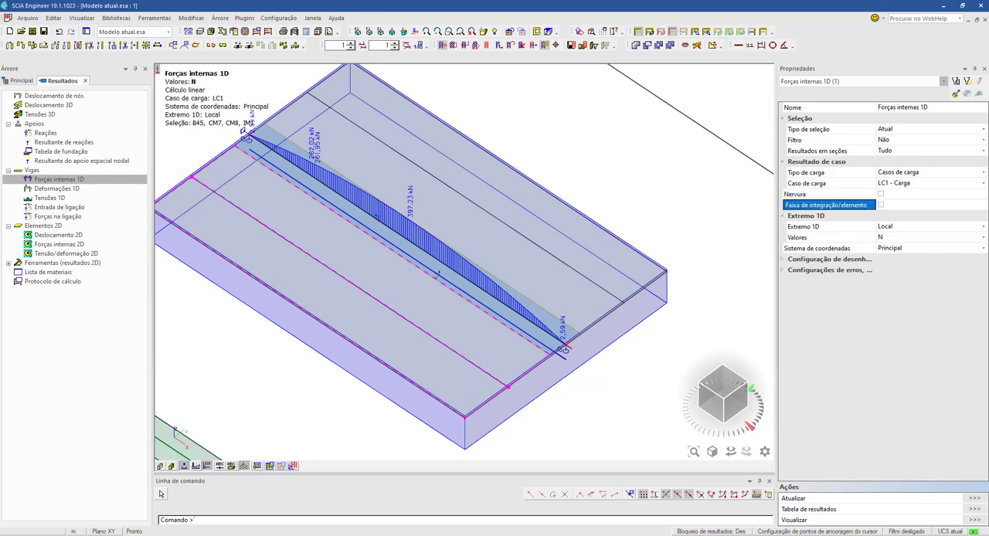
{"action": "left_click", "coordinate": [975, 499]}
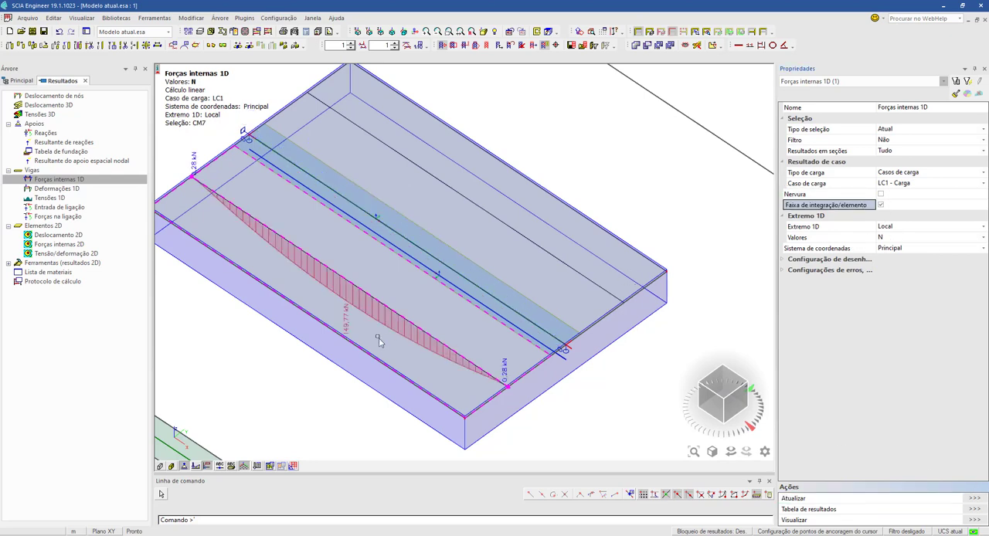
{"action": "scroll", "coordinate": [349, 335], "scroll_direction": "up", "scroll_amount": 2}
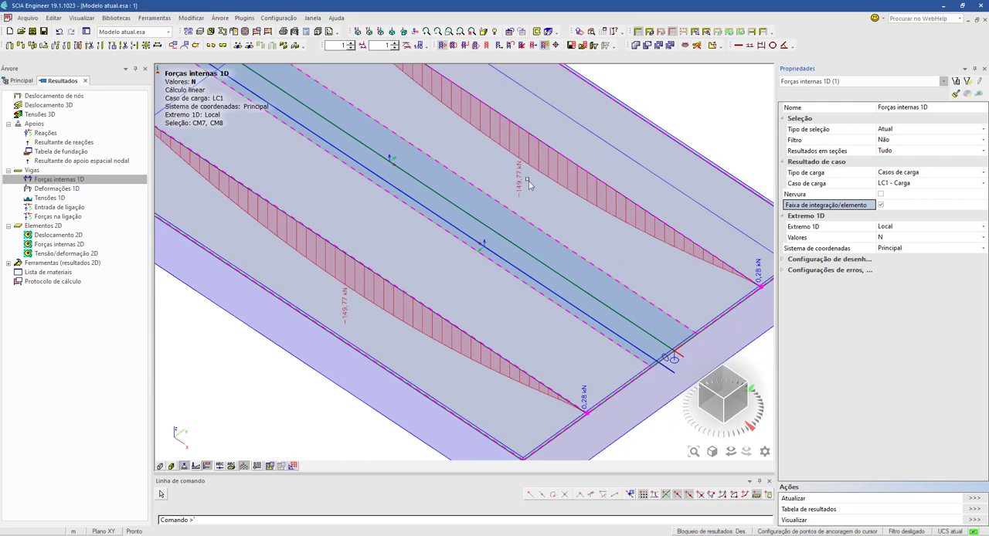
{"action": "scroll", "coordinate": [530, 169], "scroll_direction": "down", "scroll_amount": 3}
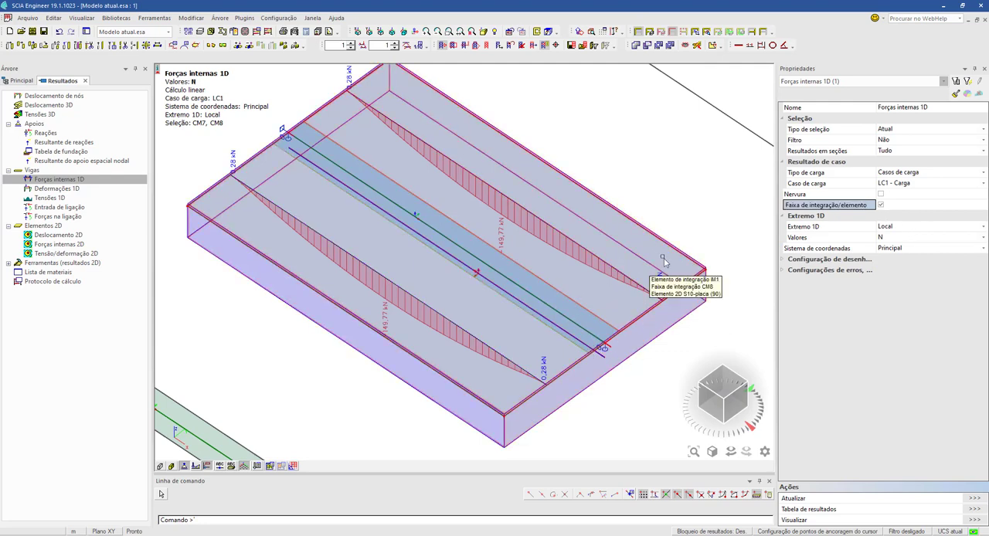
- Include the rib and integration element in the slab selection, enable Nervura again and refresh the combined N results
{"action": "left_click", "coordinate": [525, 251]}
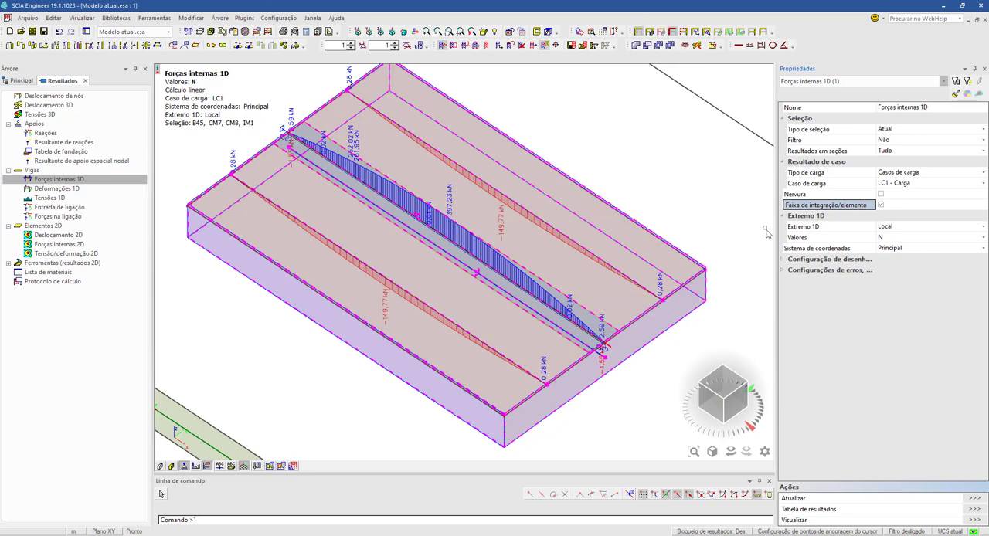
{"action": "left_click", "coordinate": [881, 194]}
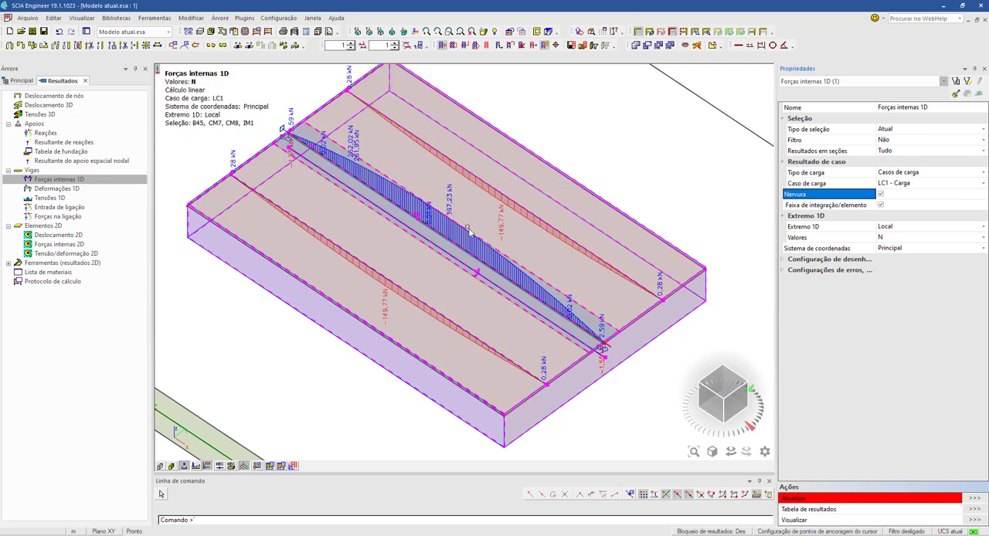
{"action": "left_click", "coordinate": [974, 498]}
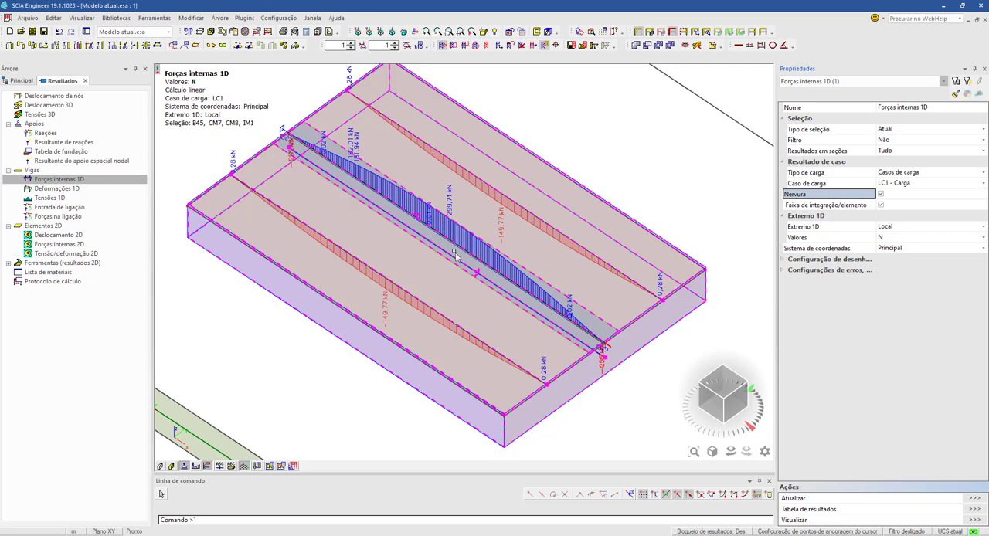
{"action": "key", "text": "ctrl+s"}
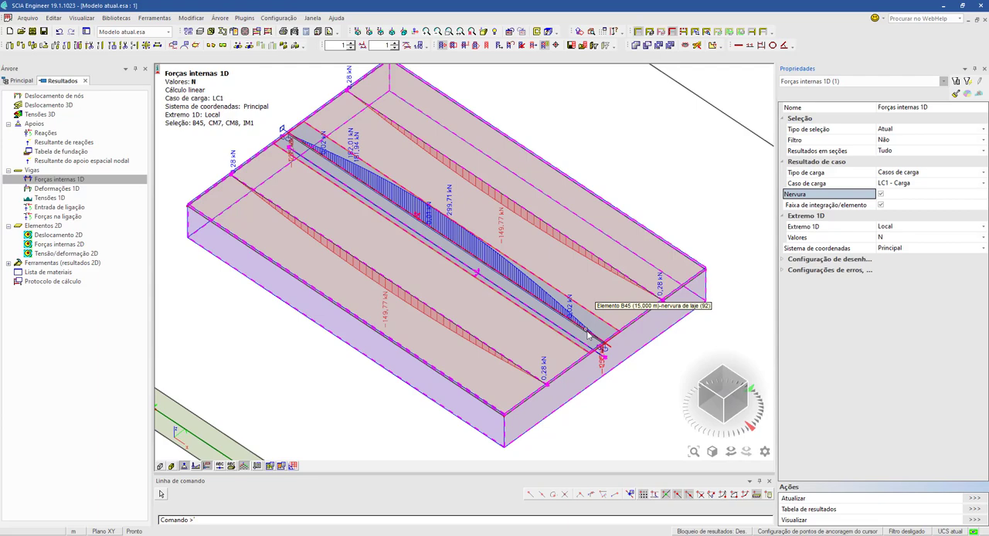
- Clear the selection, expand Ferramentas (resultados 2D) and select the wide slab's integration element to examine its properties
{"action": "scroll", "coordinate": [308, 370], "scroll_direction": "down", "scroll_amount": 2}
{"action": "middle_click_drag", "start_coordinate": [317, 401], "coordinate": [435, 317]}
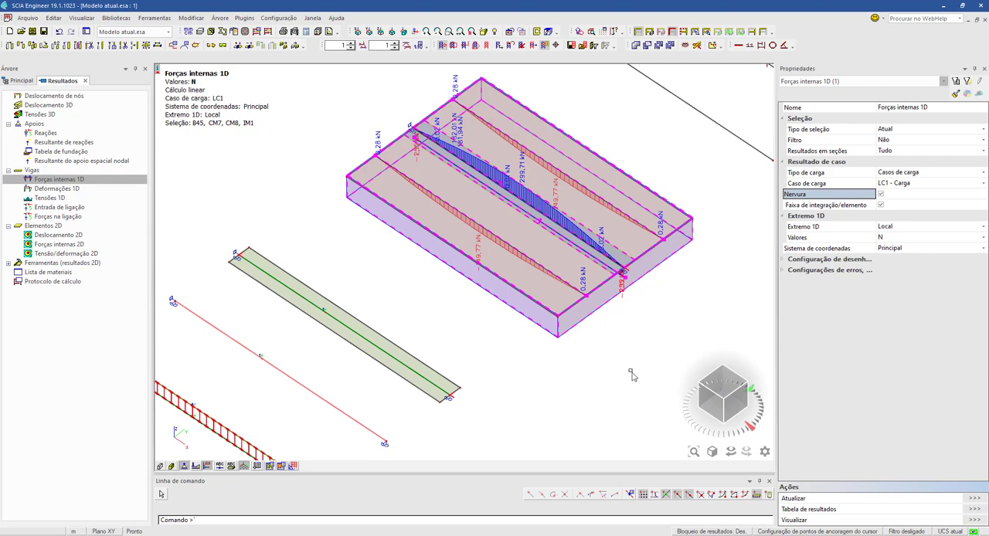
{"action": "middle_click_drag", "start_coordinate": [628, 370], "coordinate": [549, 419]}
{"action": "key", "text": "Escape"}
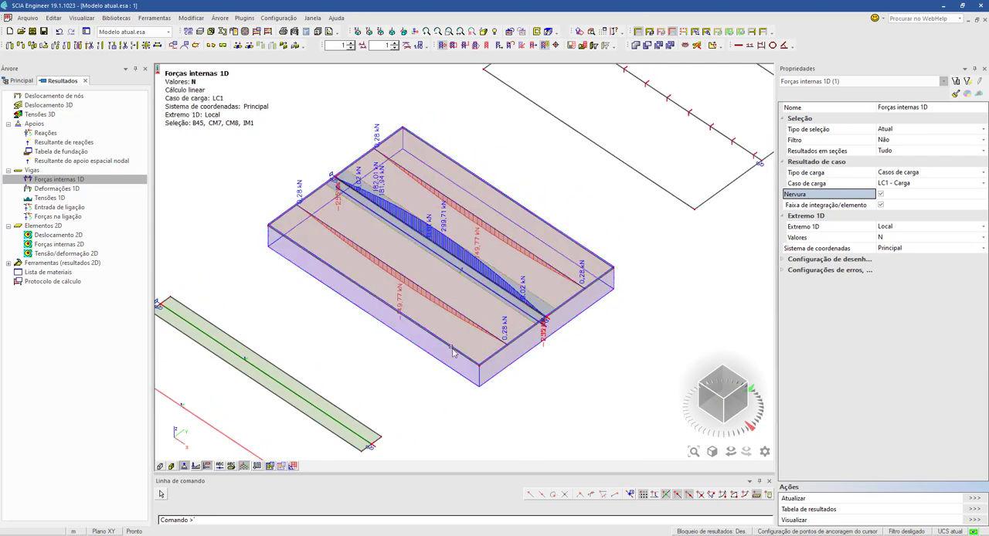
{"action": "left_click", "coordinate": [10, 265]}
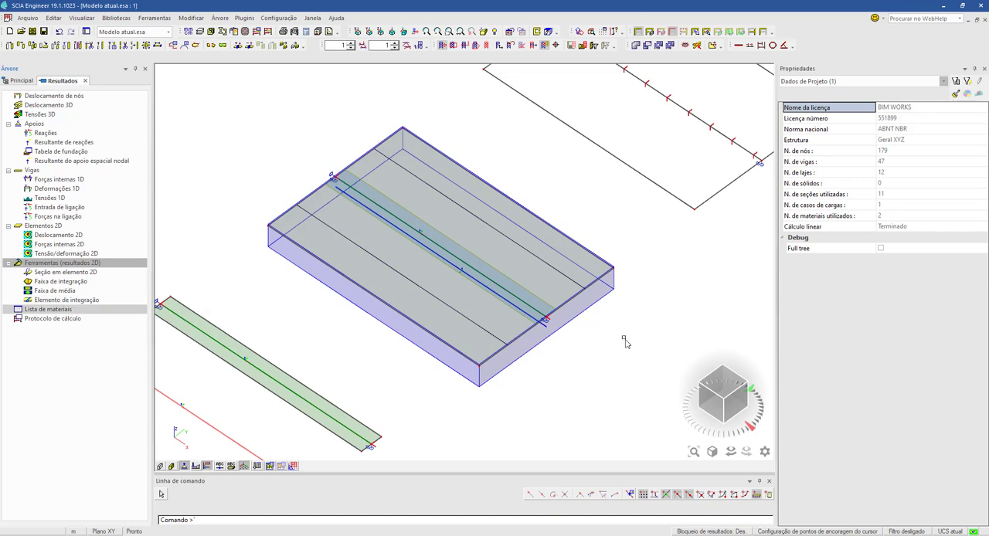
{"action": "left_click", "coordinate": [514, 367]}
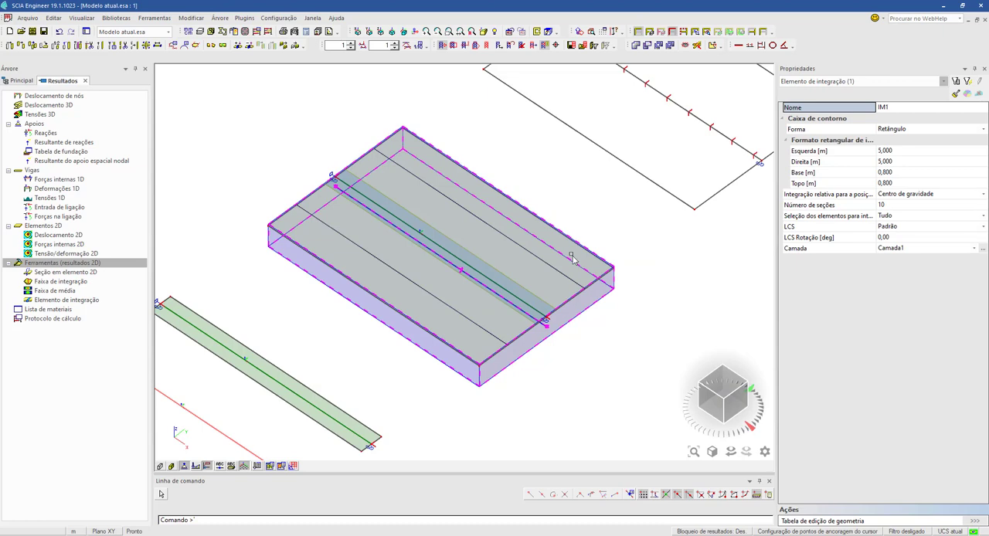
- Reopen Forças internas 1D and refresh N for the selected integration element alone, examining the values at its ends
{"action": "left_click", "coordinate": [69, 180]}
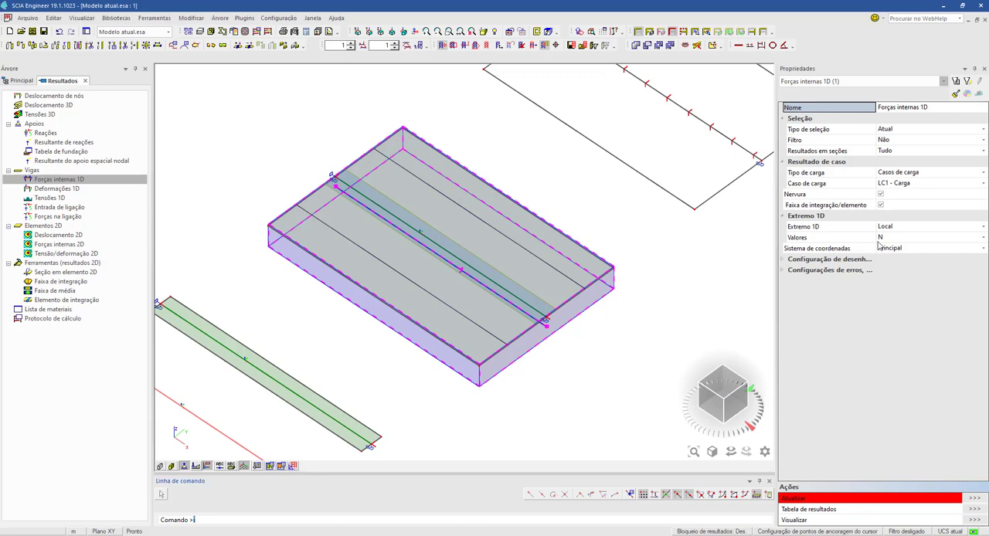
{"action": "left_click", "coordinate": [973, 498]}
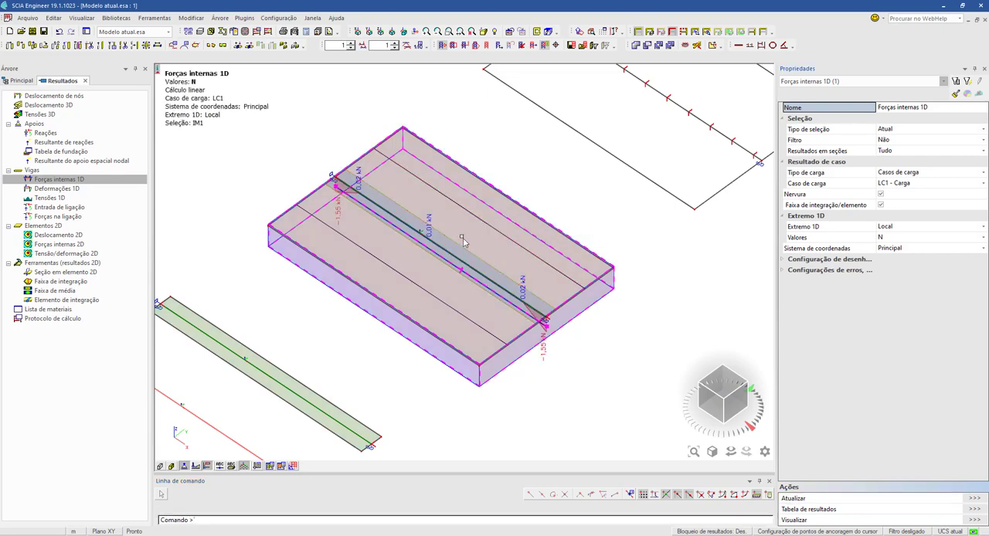
{"action": "scroll", "coordinate": [541, 320], "scroll_direction": "up", "scroll_amount": 2}
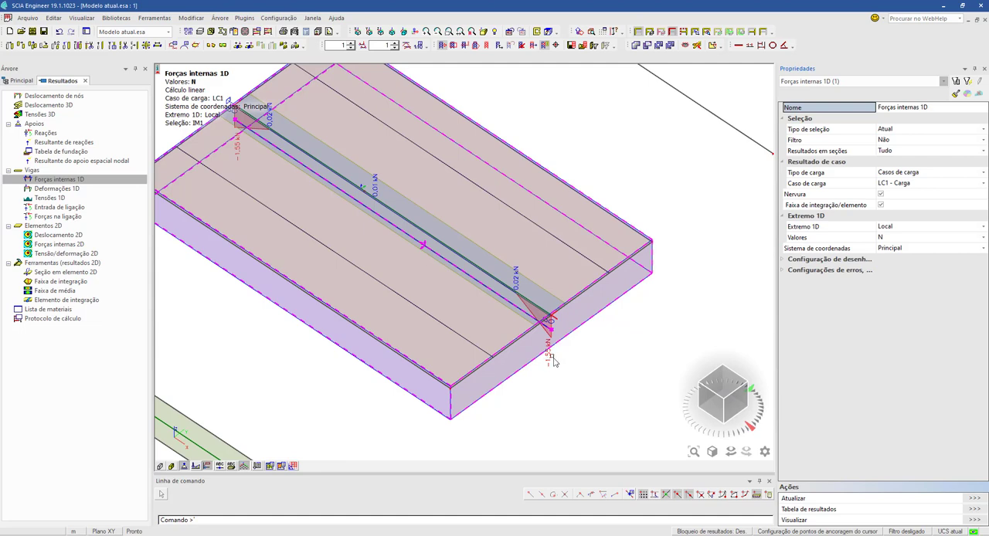
{"action": "scroll", "coordinate": [413, 398], "scroll_direction": "down", "scroll_amount": 4}
{"action": "scroll", "coordinate": [386, 427], "scroll_direction": "up", "scroll_amount": 4}
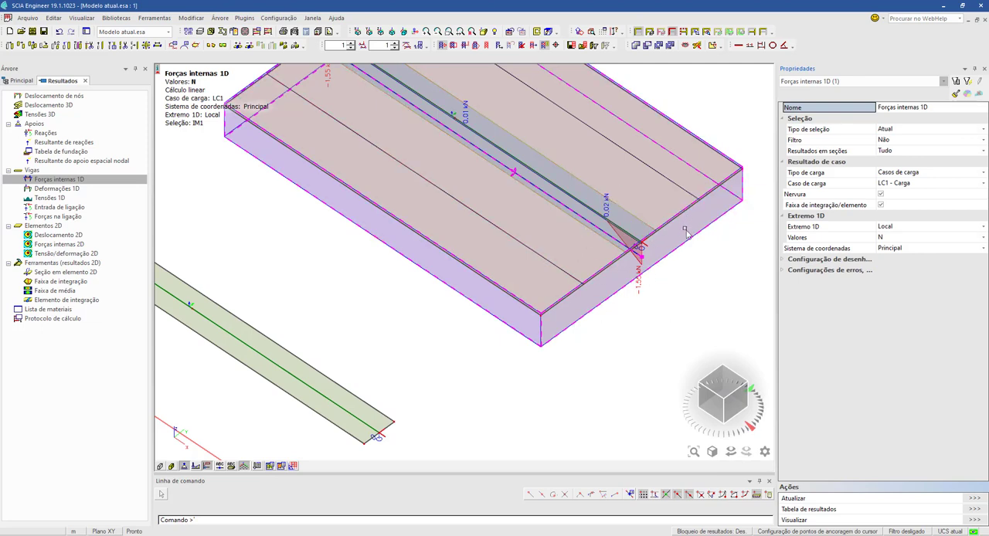
- Examine the N diagram along the wide slab's integration element and look over the neighbouring ribbed slab model
{"action": "middle_click_drag", "start_coordinate": [683, 227], "coordinate": [610, 302]}
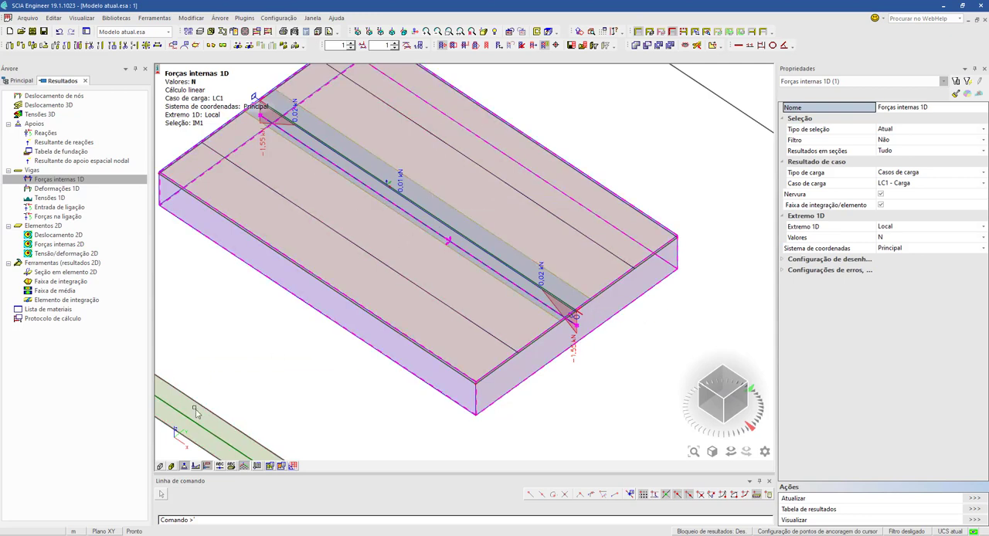
{"action": "scroll", "coordinate": [546, 258], "scroll_direction": "down", "scroll_amount": 2}
{"action": "middle_click_drag", "start_coordinate": [565, 252], "coordinate": [352, 400]}
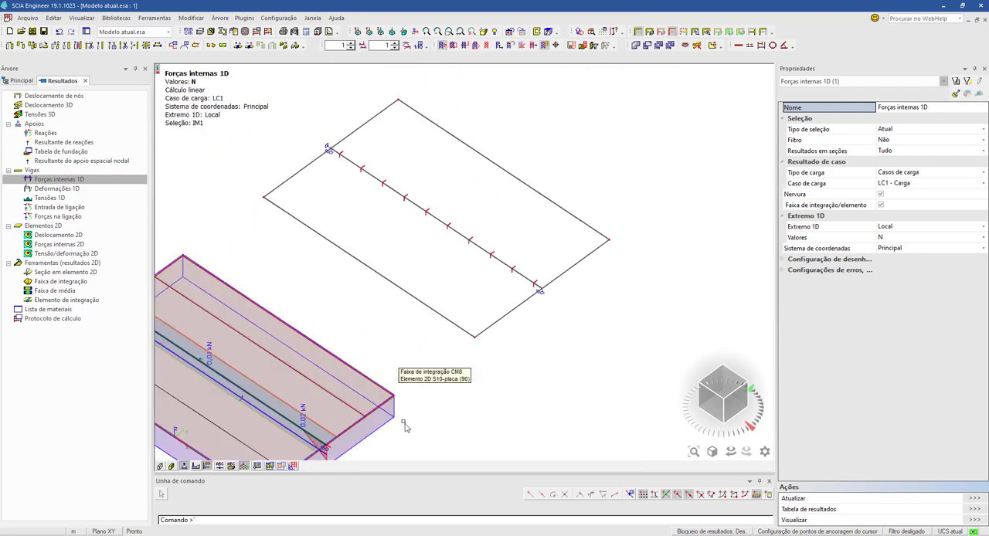
{"action": "middle_click_drag", "start_coordinate": [404, 418], "coordinate": [452, 309]}
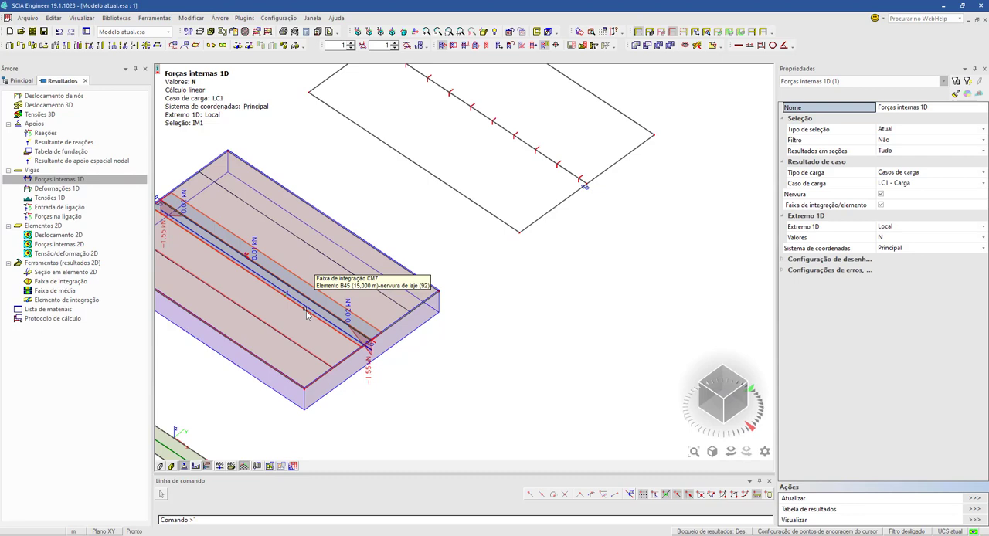
{"action": "middle_click_drag", "start_coordinate": [600, 343], "coordinate": [408, 407]}
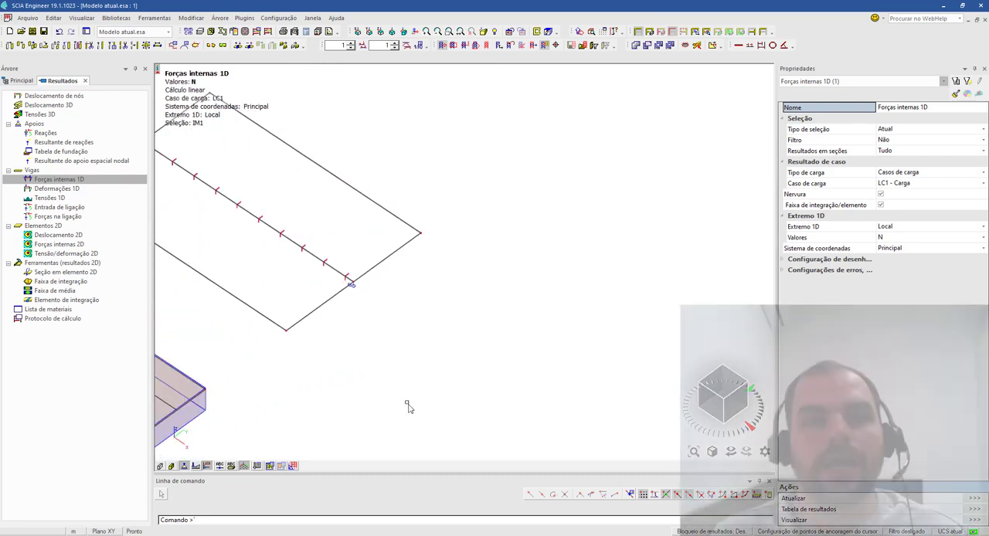
- Clear the displayed N results from the wide slab to get a plain overview of the T beam model variants
{"action": "scroll", "coordinate": [407, 403], "scroll_direction": "down", "scroll_amount": 2}
{"action": "scroll", "coordinate": [493, 244], "scroll_direction": "up", "scroll_amount": 1}
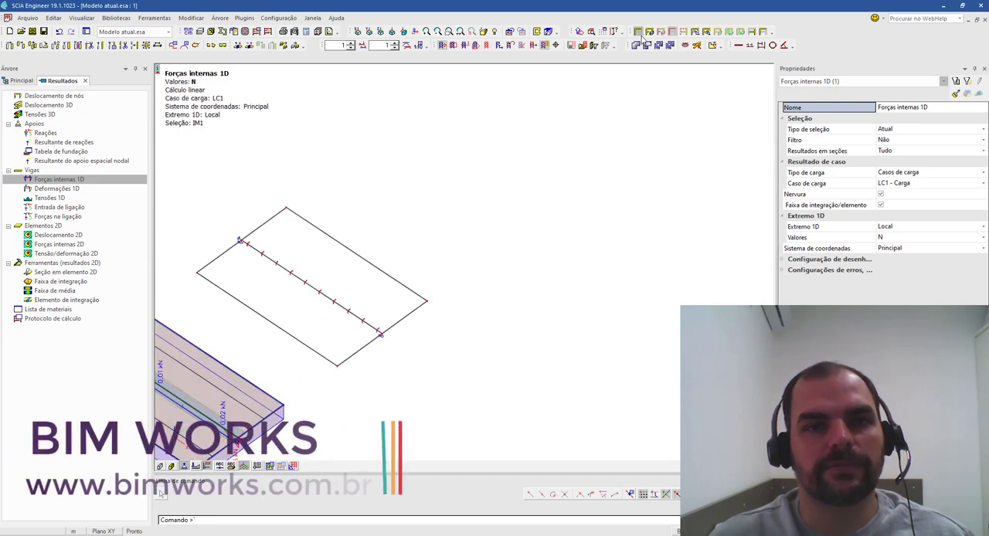
{"action": "left_click", "coordinate": [642, 36]}
{"action": "scroll", "coordinate": [512, 188], "scroll_direction": "down", "scroll_amount": 2}
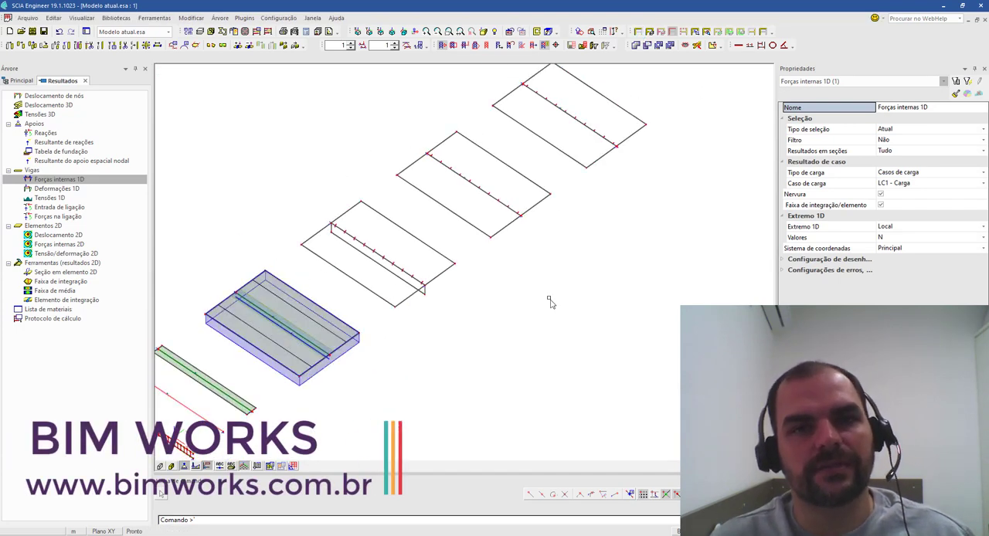